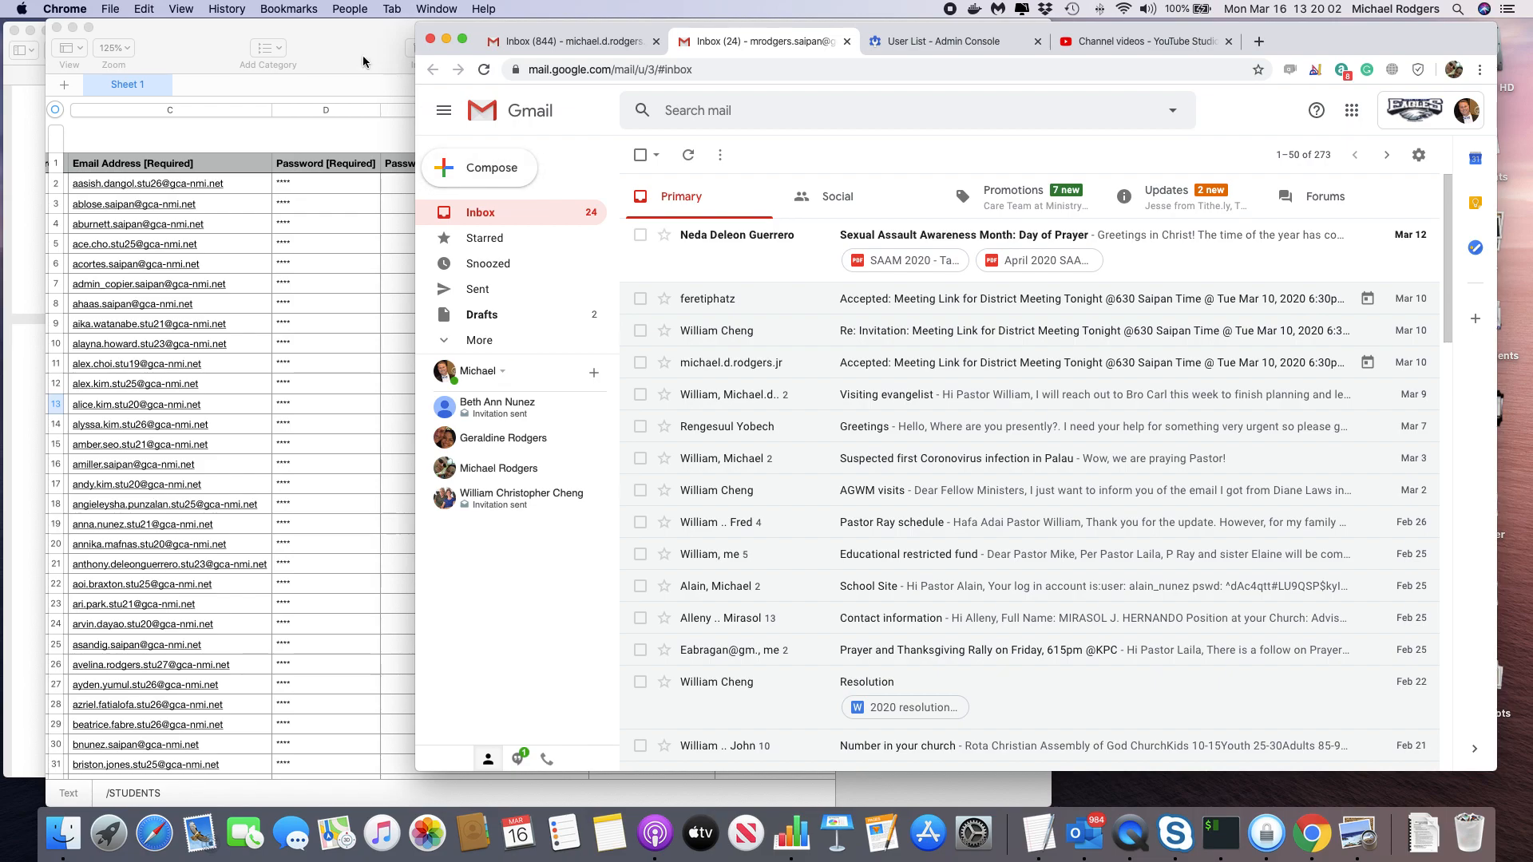
Bring Gmail forward and start a new message with a recipient name typed in To.
scroll(383, 239, left, 5)
scroll(388, 239, right, 5)
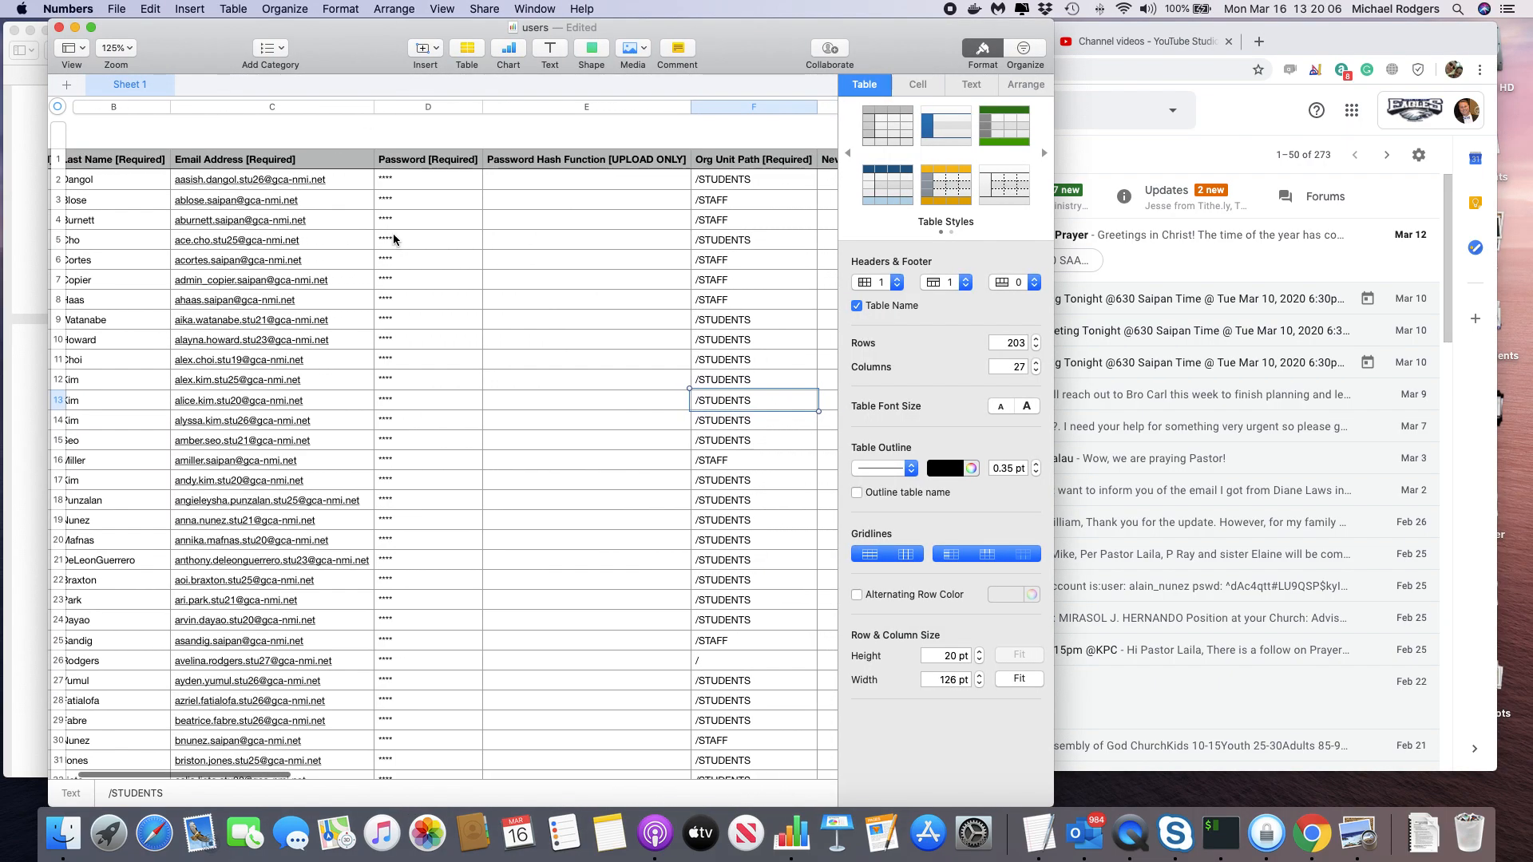
click(1137, 177)
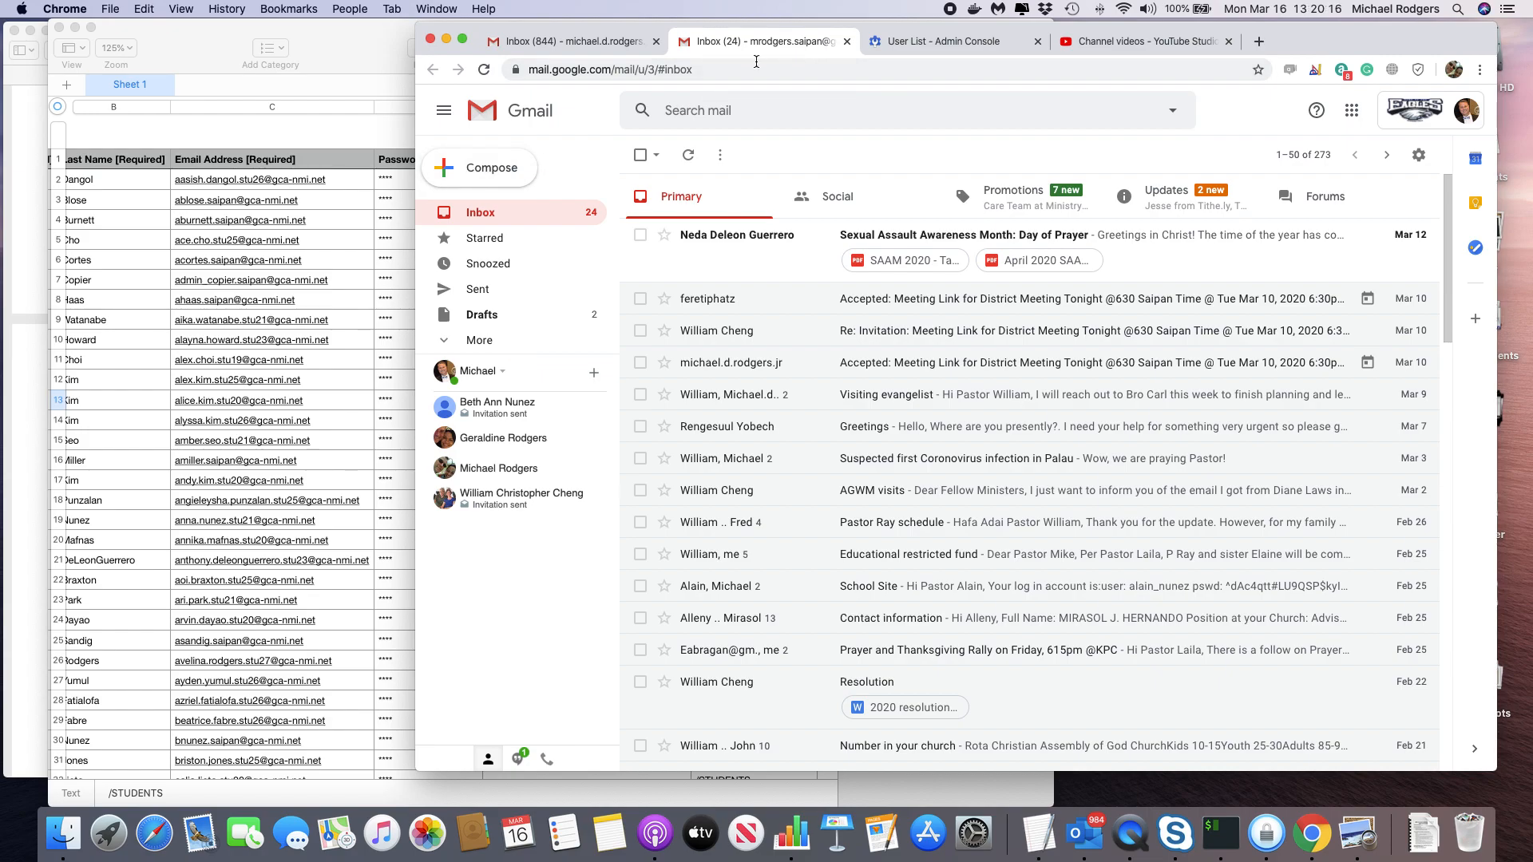
click(484, 178)
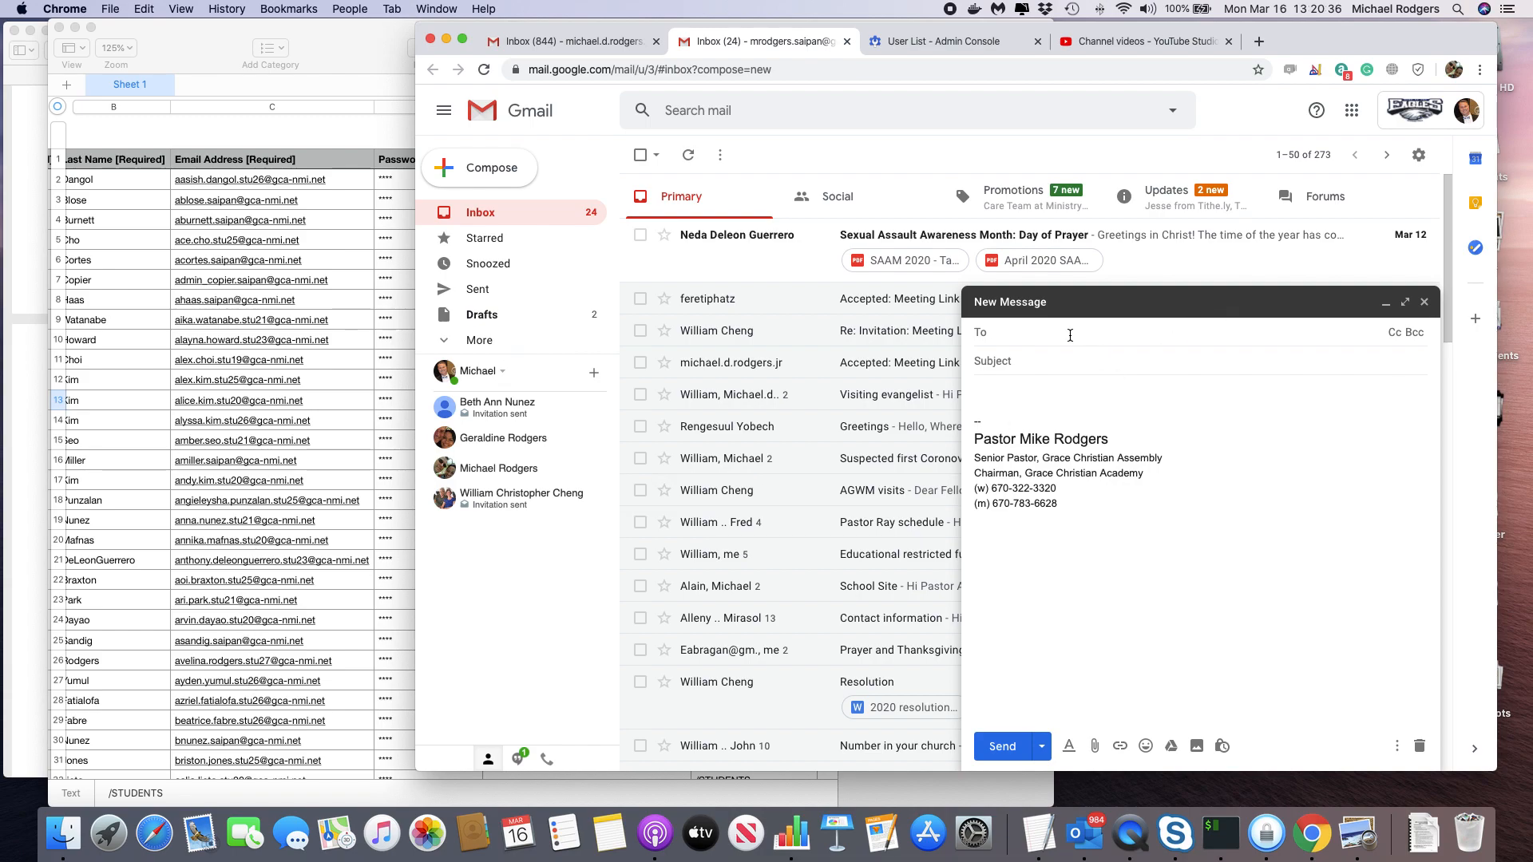
text(ann)
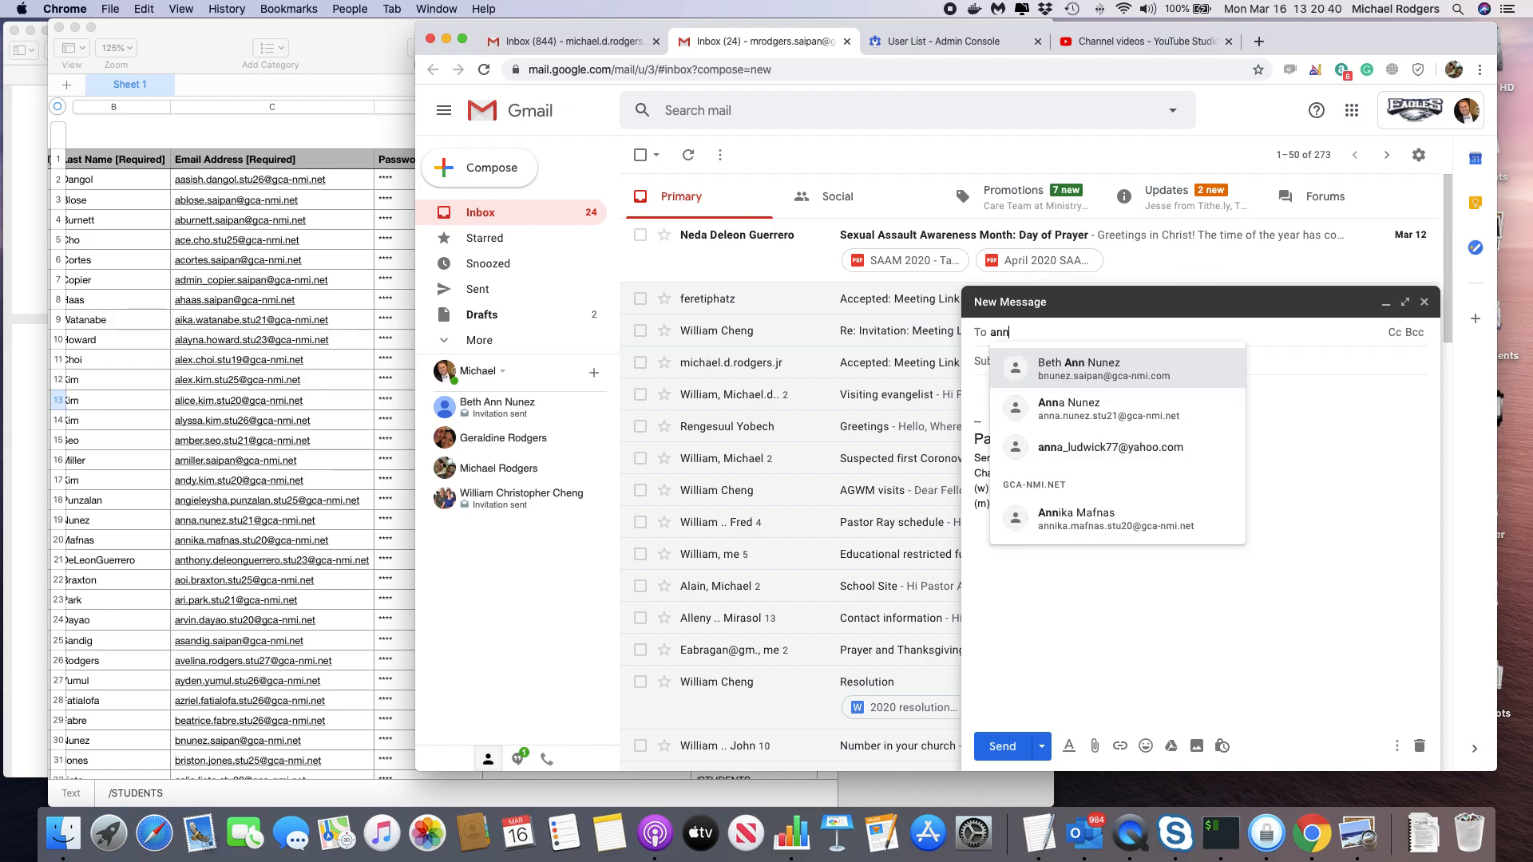
text(i)
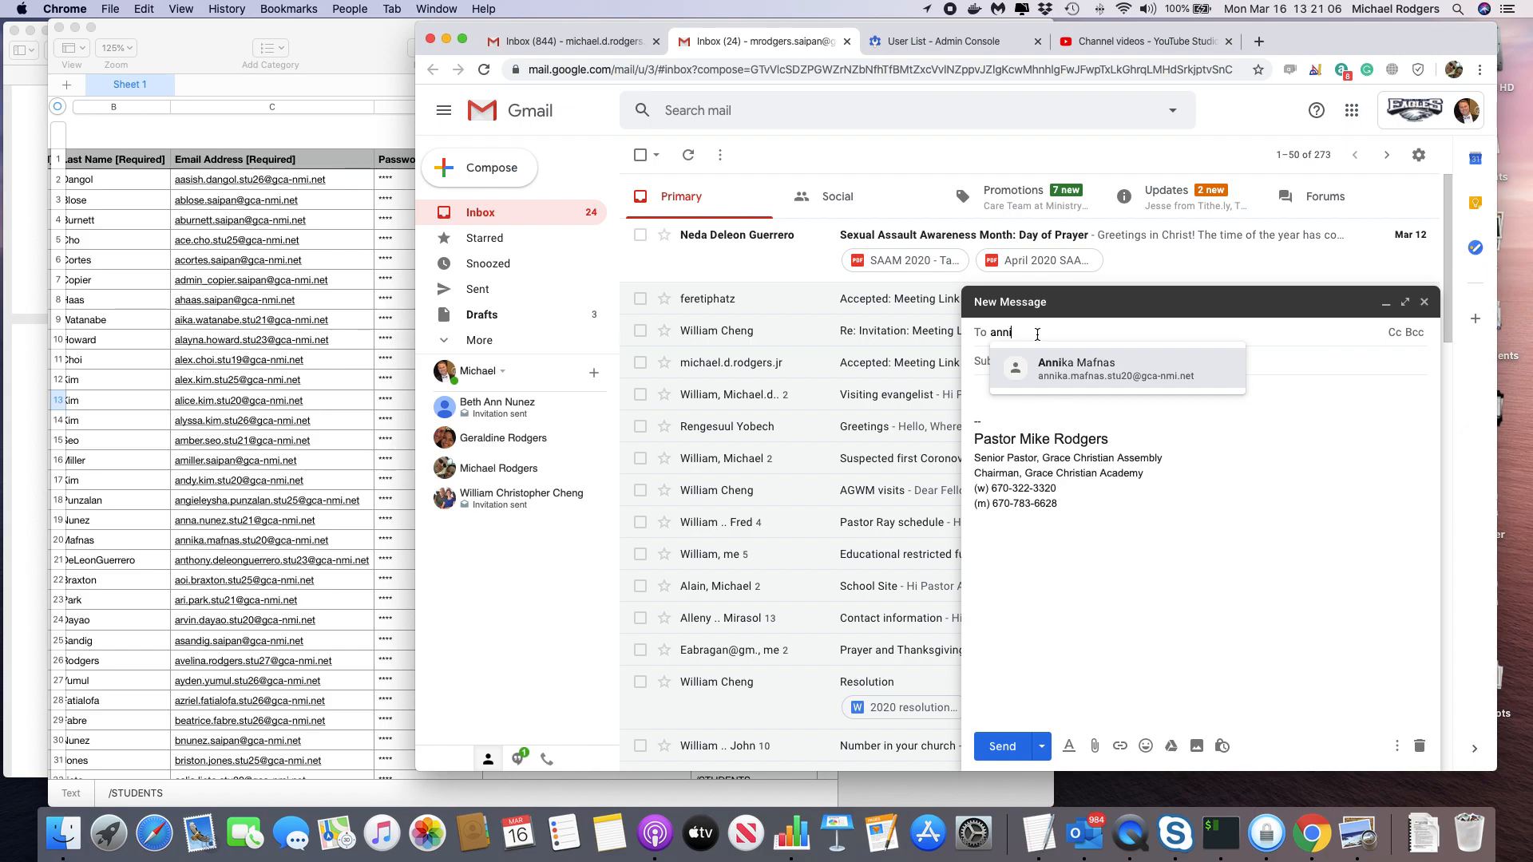
Discard the draft with the invalid recipient and start a fresh new message.
key(super+Return)
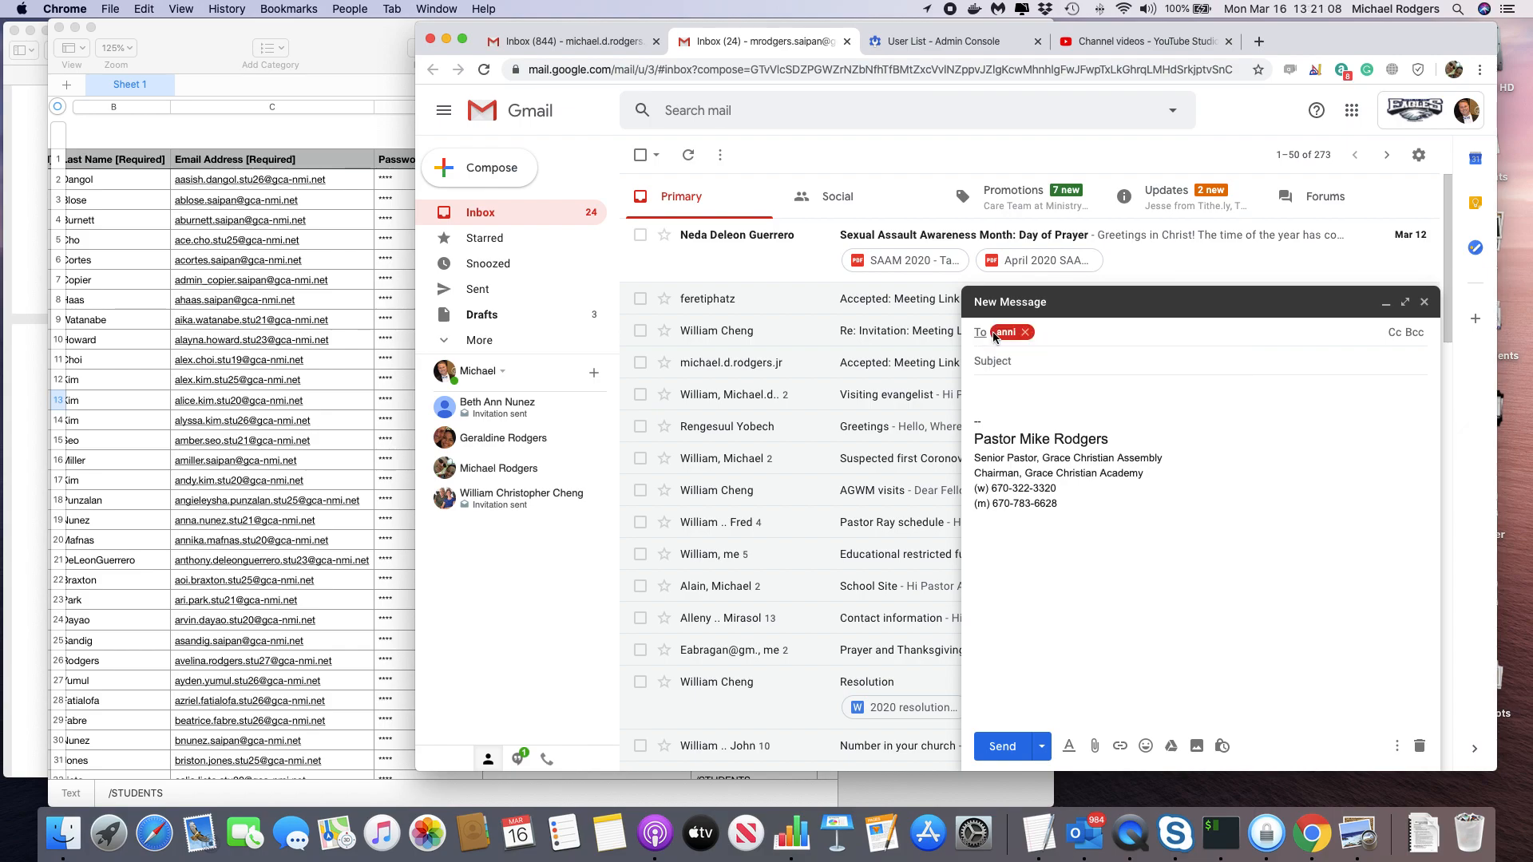
click(1195, 191)
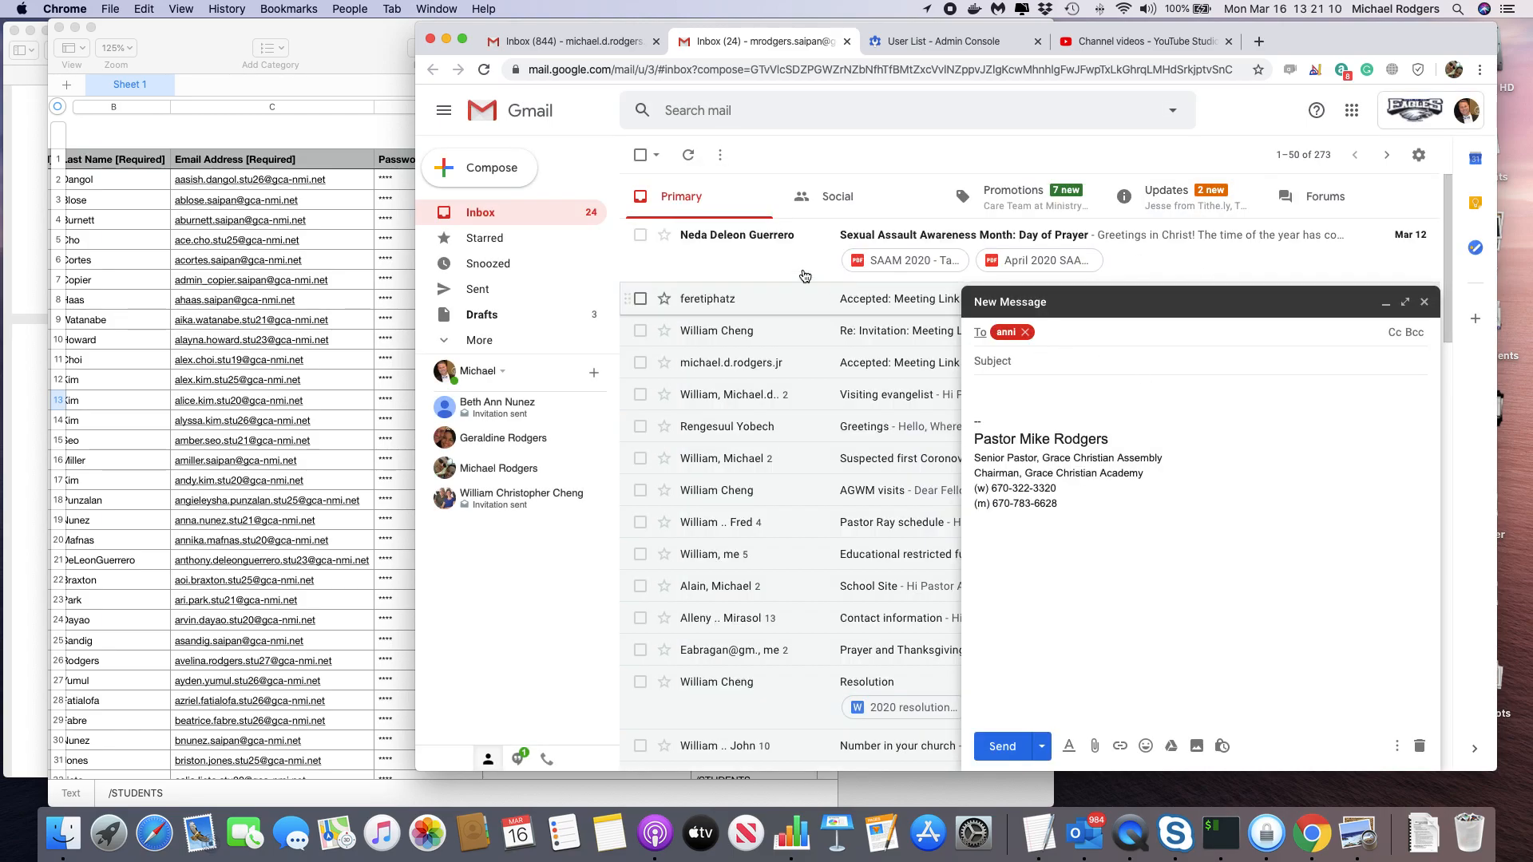
click(1424, 302)
click(471, 164)
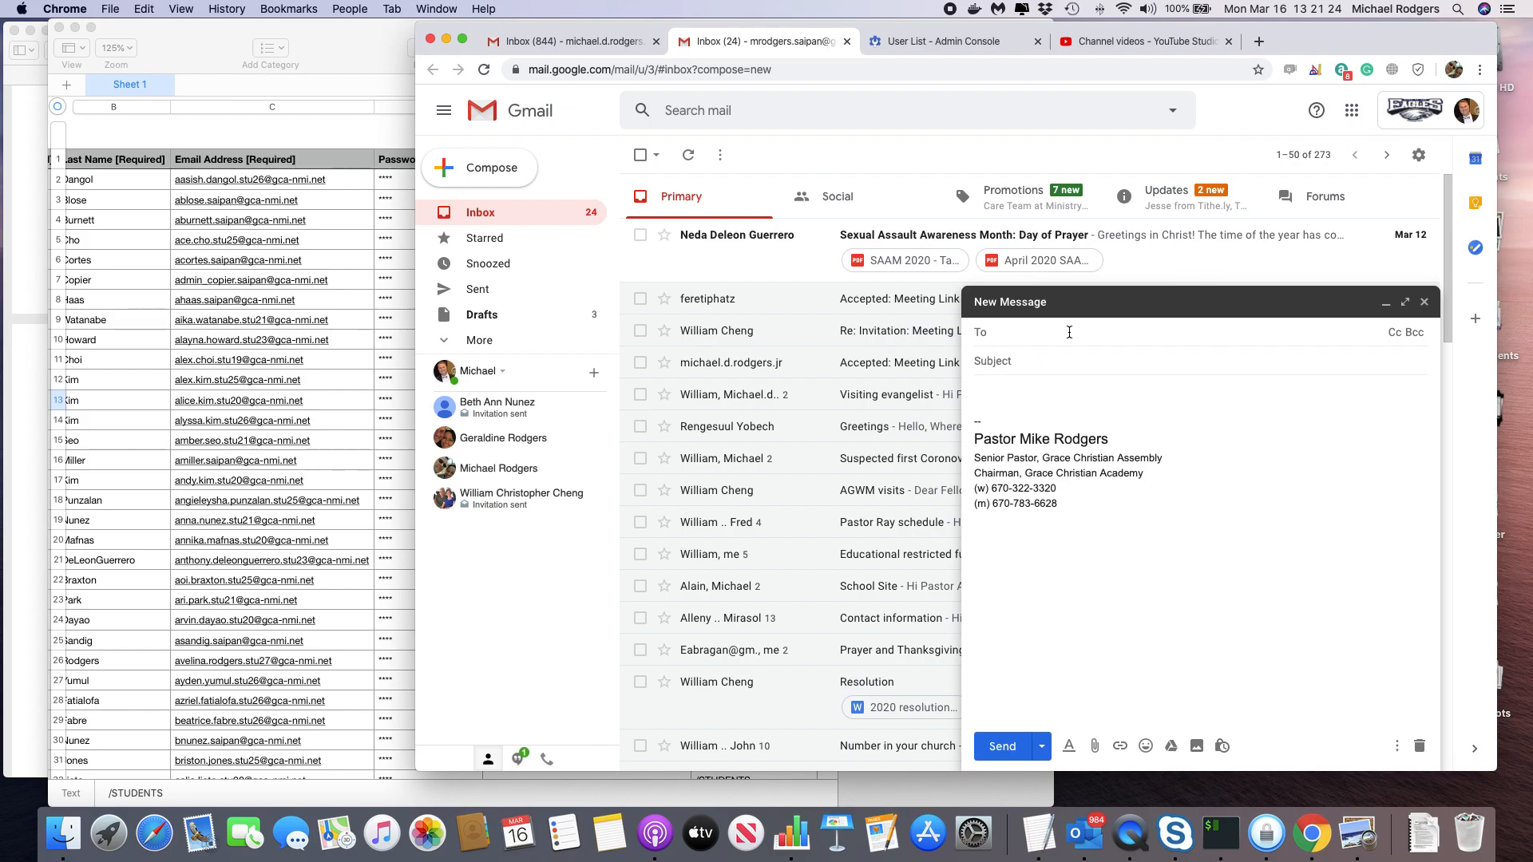
Type a recipient name, review the suggestions, then minimize the draft to reveal the inbox.
text(Arvin)
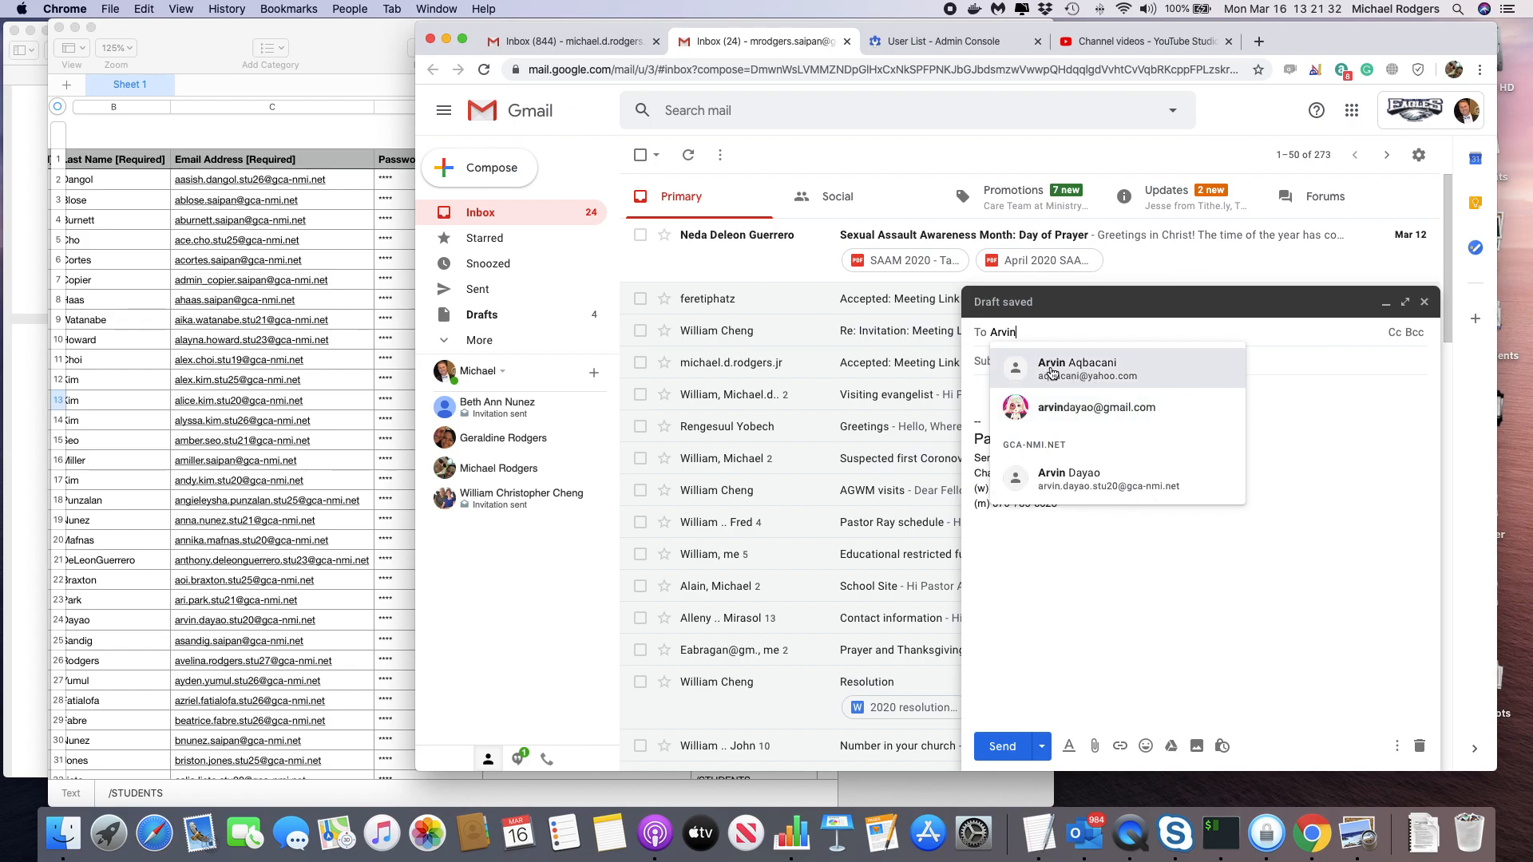
mouse_move(1058, 415)
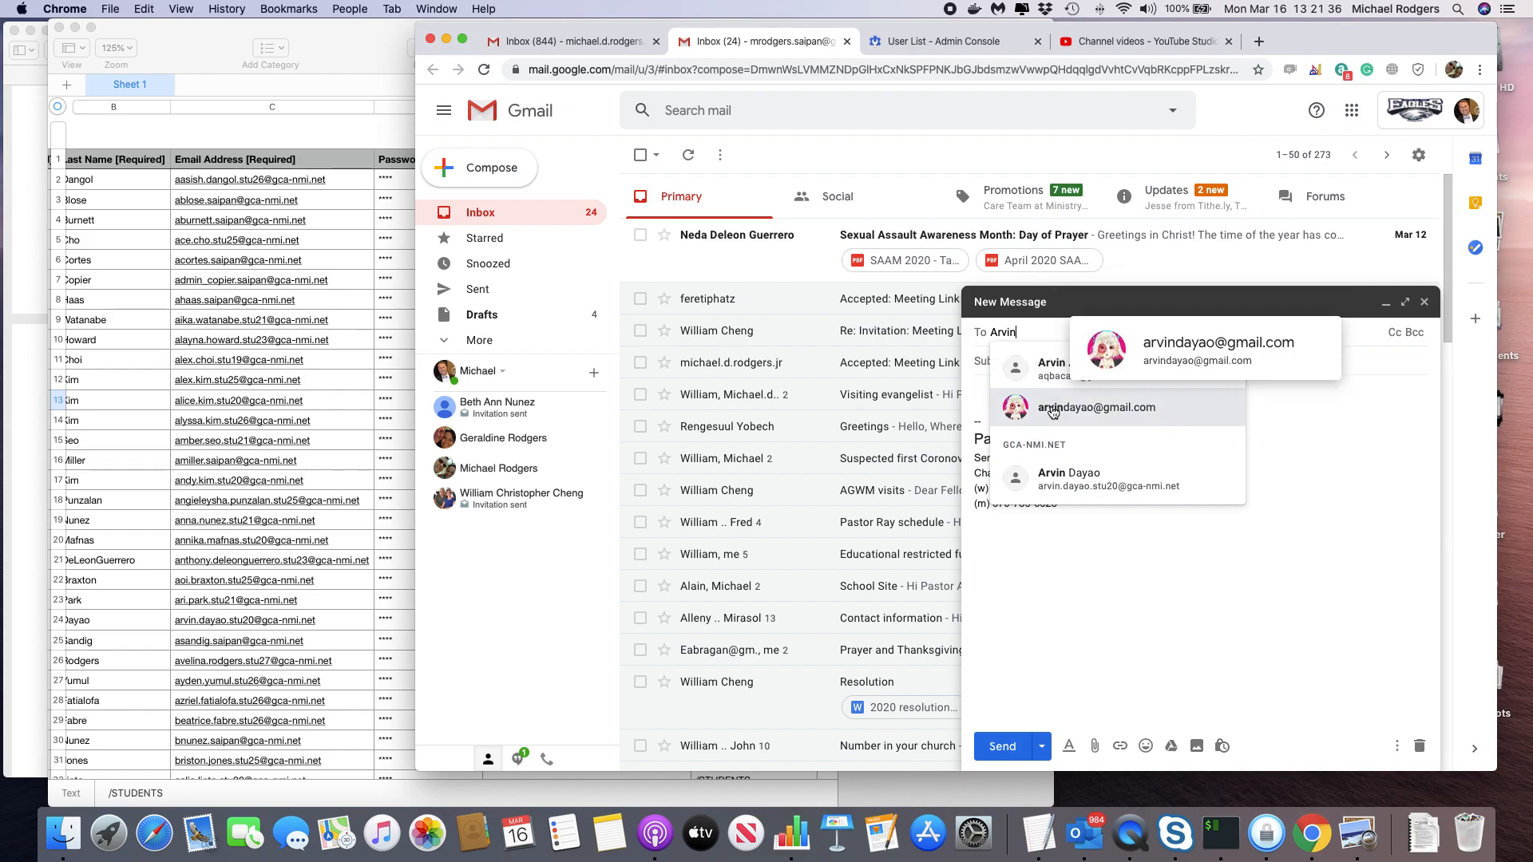
mouse_move(1098, 497)
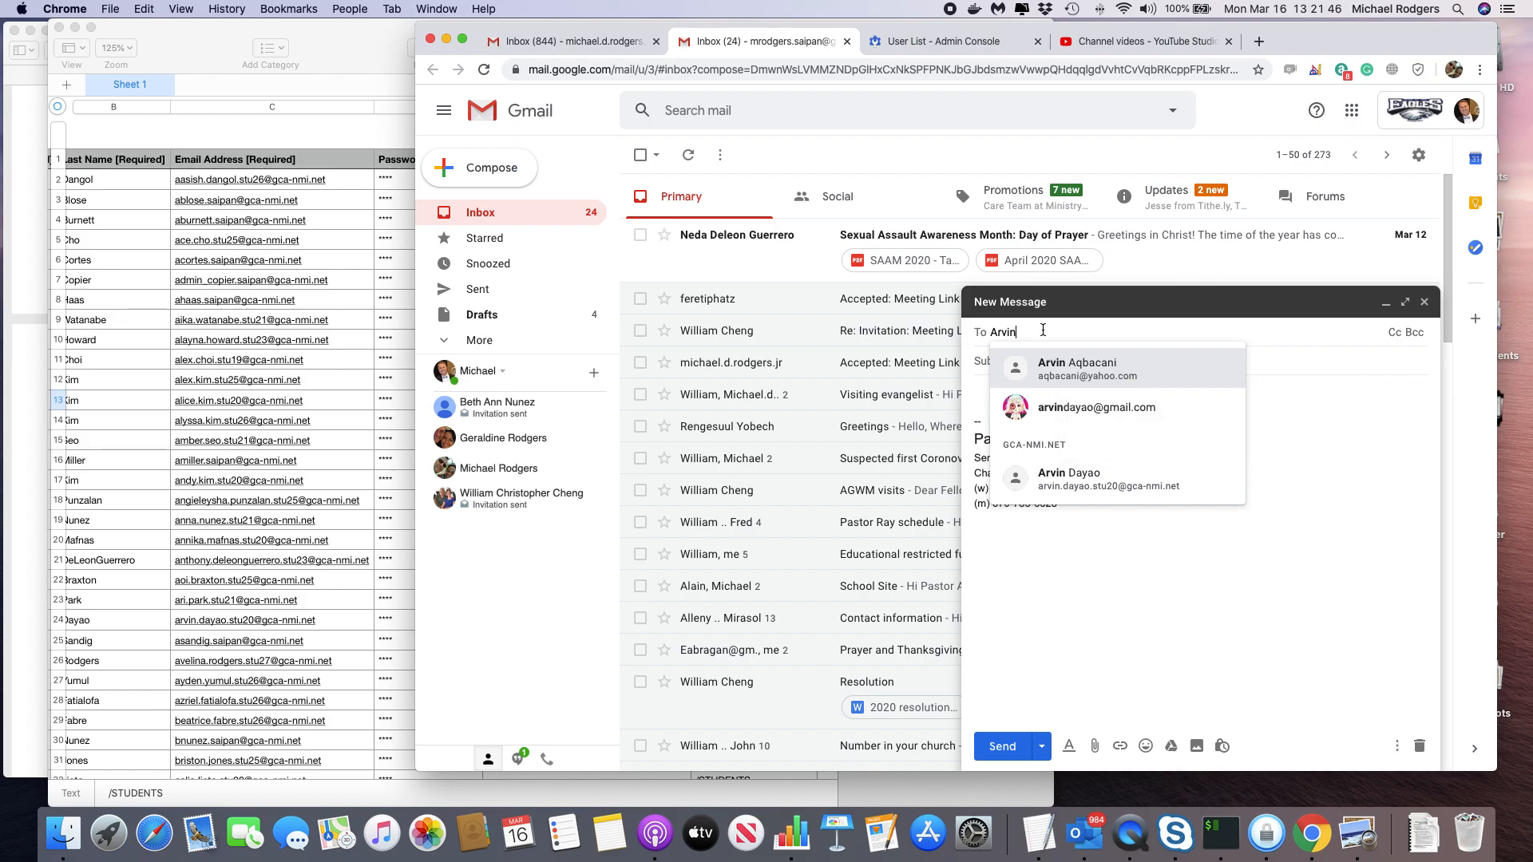
click(1100, 306)
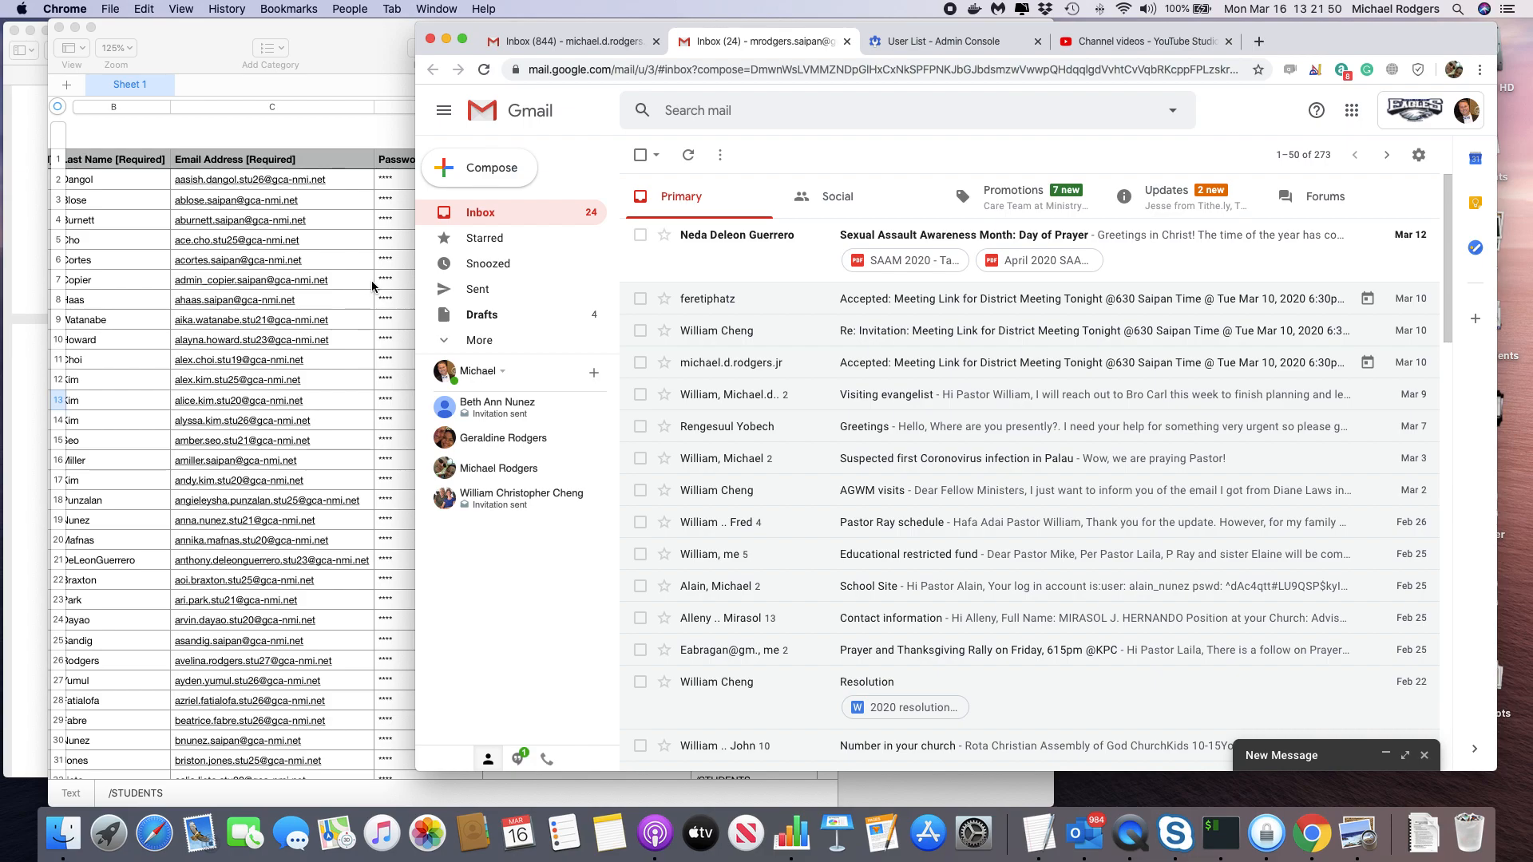
Launch Excel via Spotlight, open blank workbook Book1 and cancel the Zoom dialog.
key(super+space)
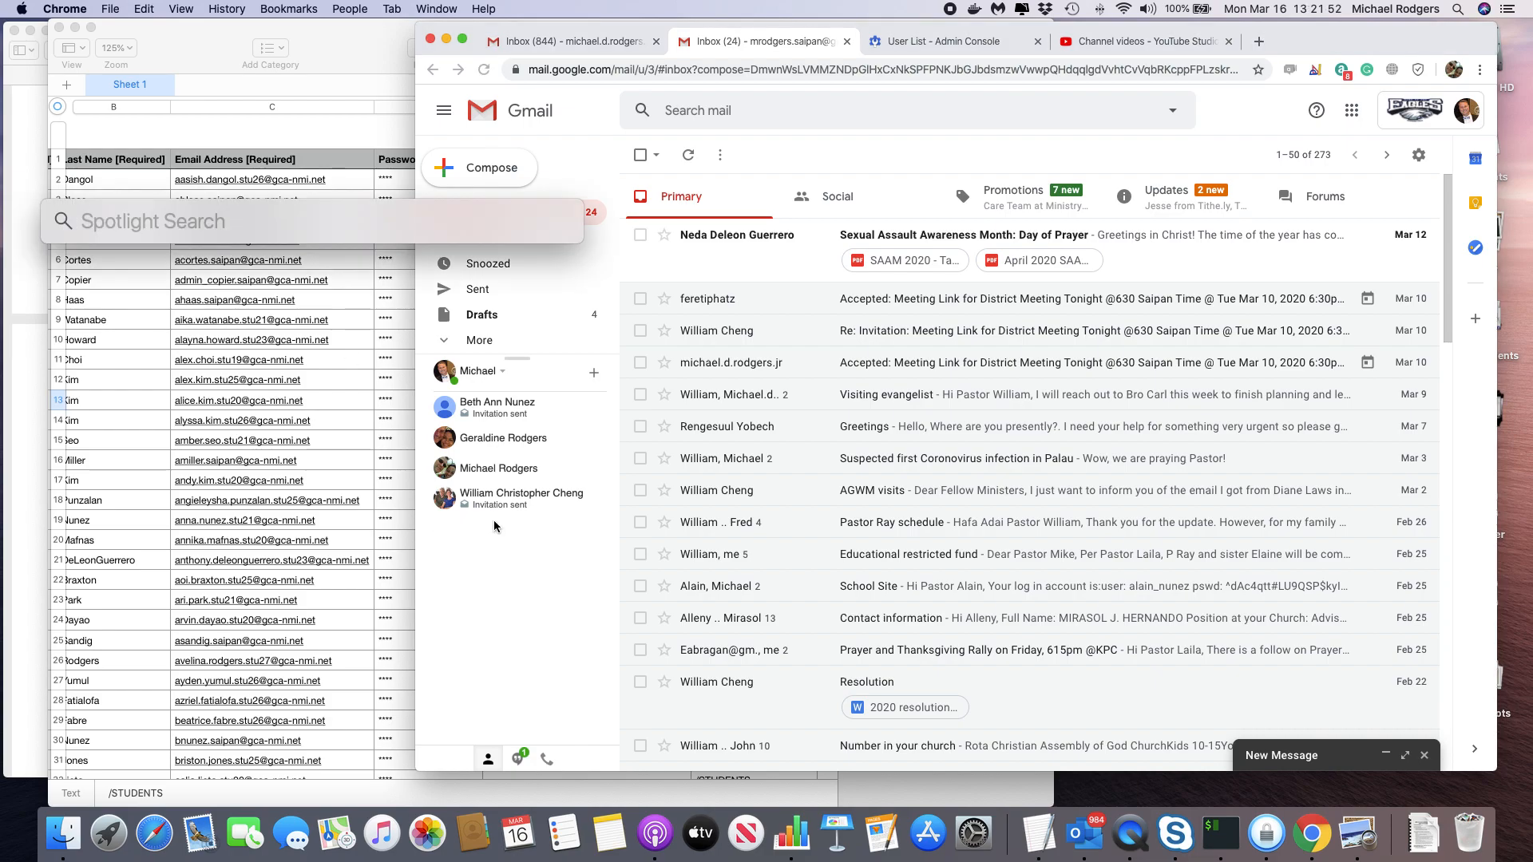
text(ex)
key(Return)
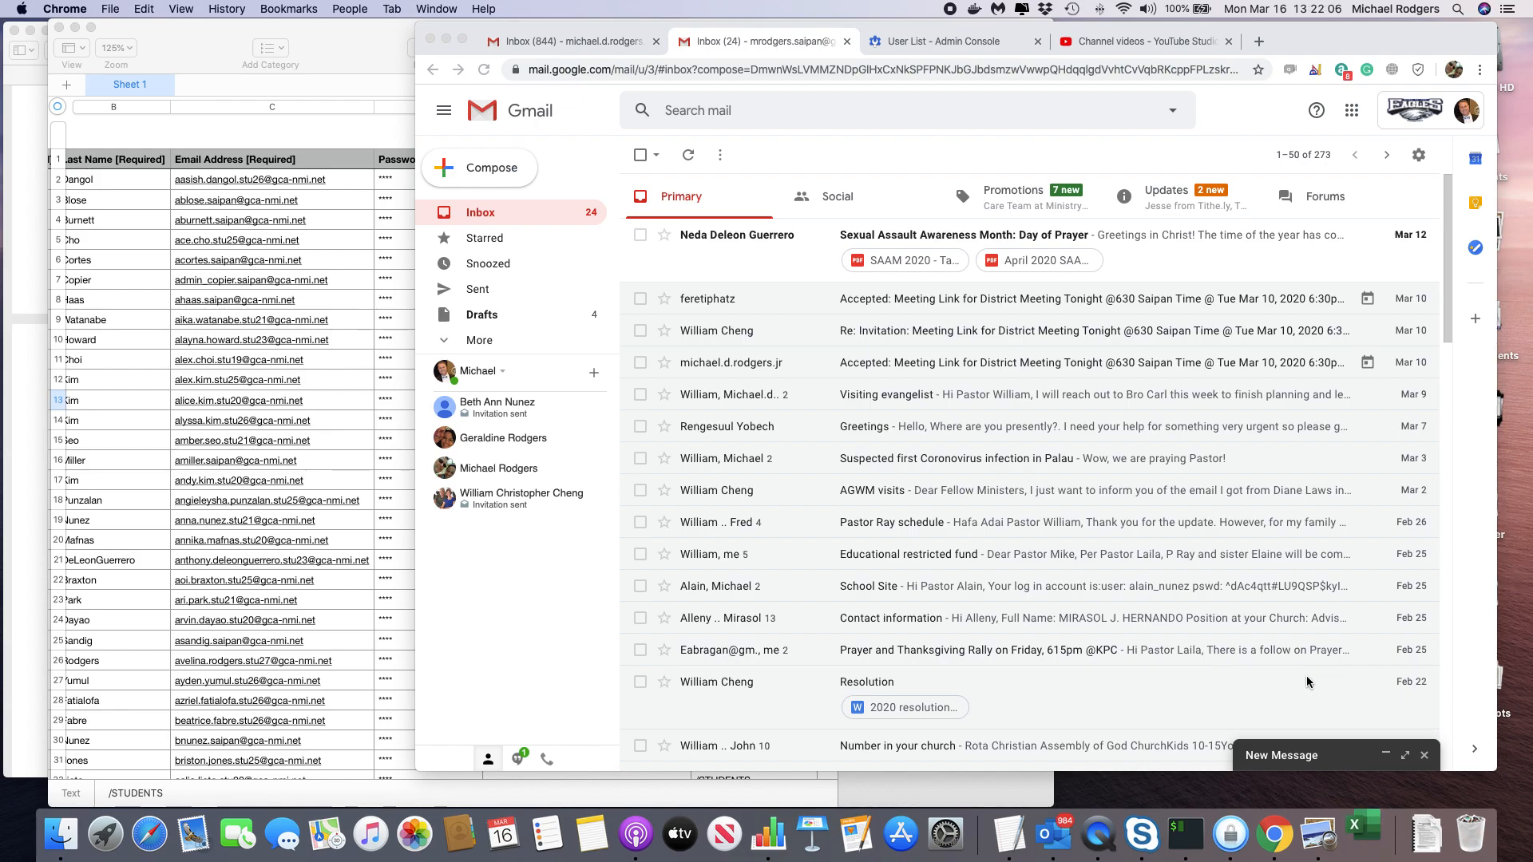
click(332, 59)
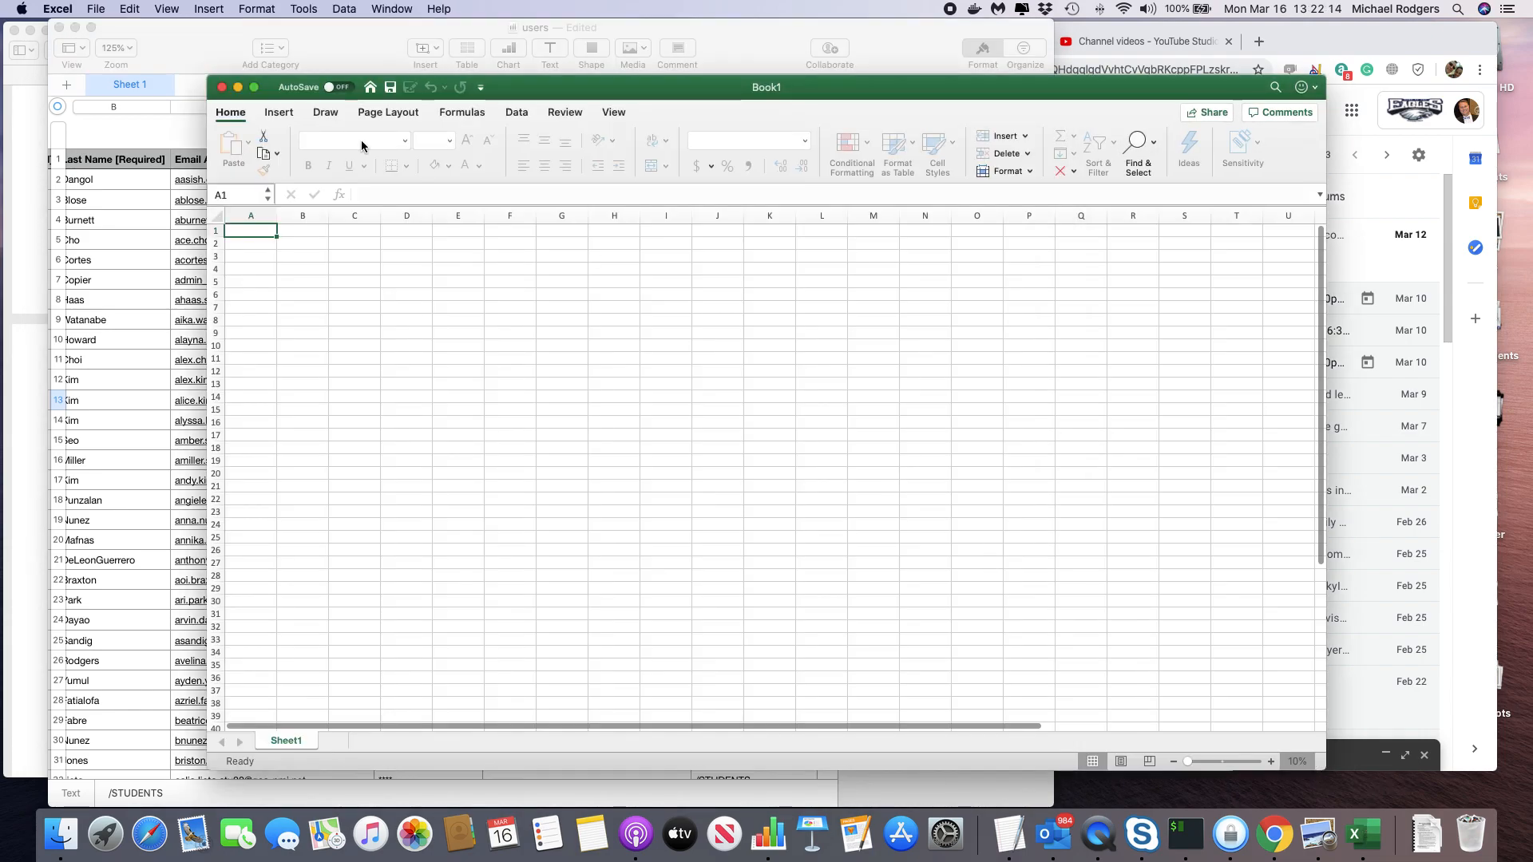
click(725, 386)
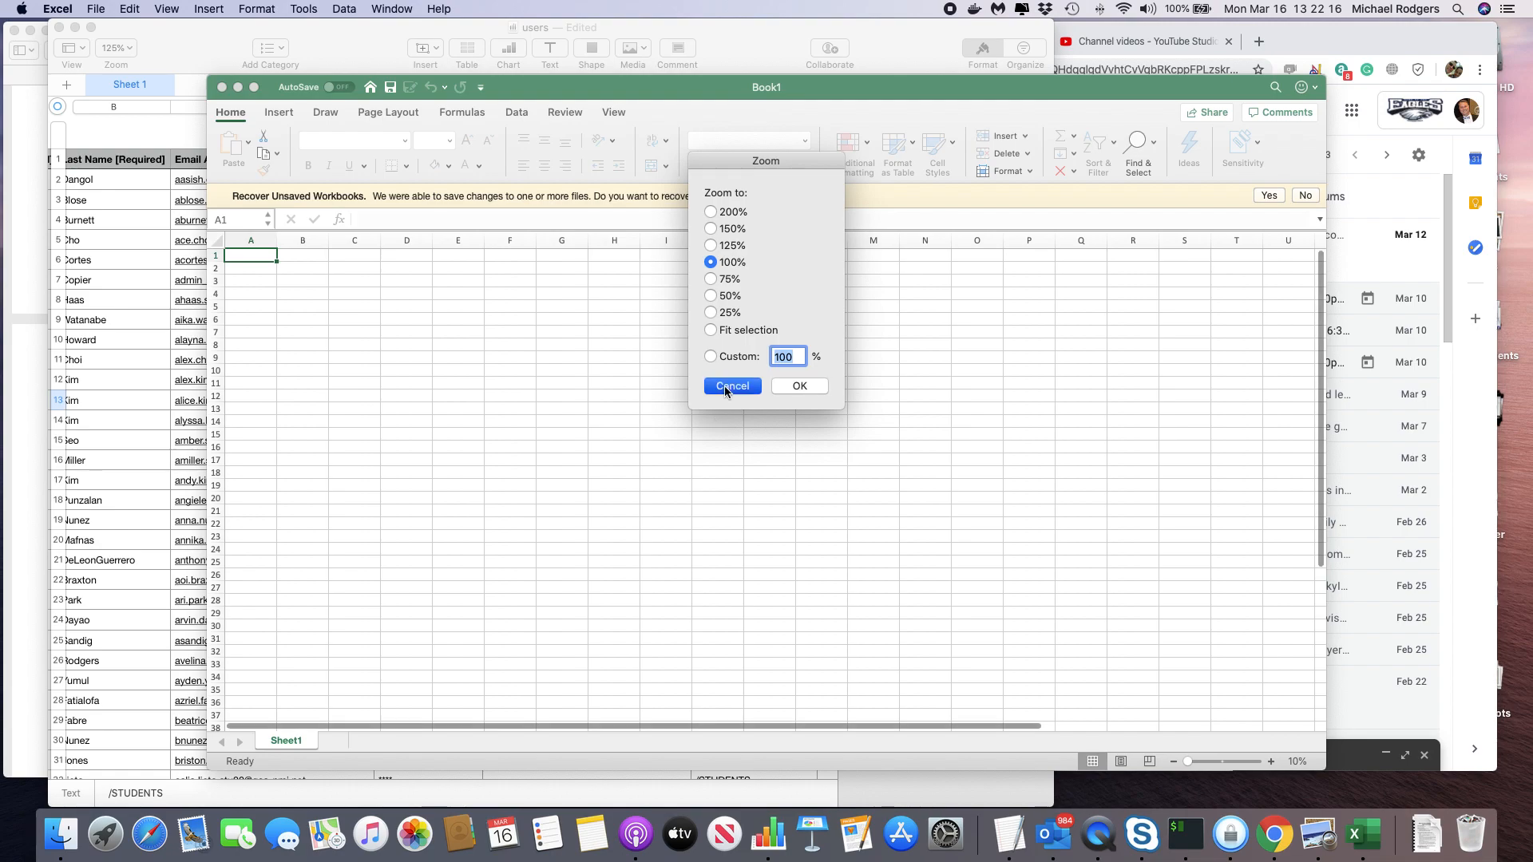
scroll(137, 262, left, 3)
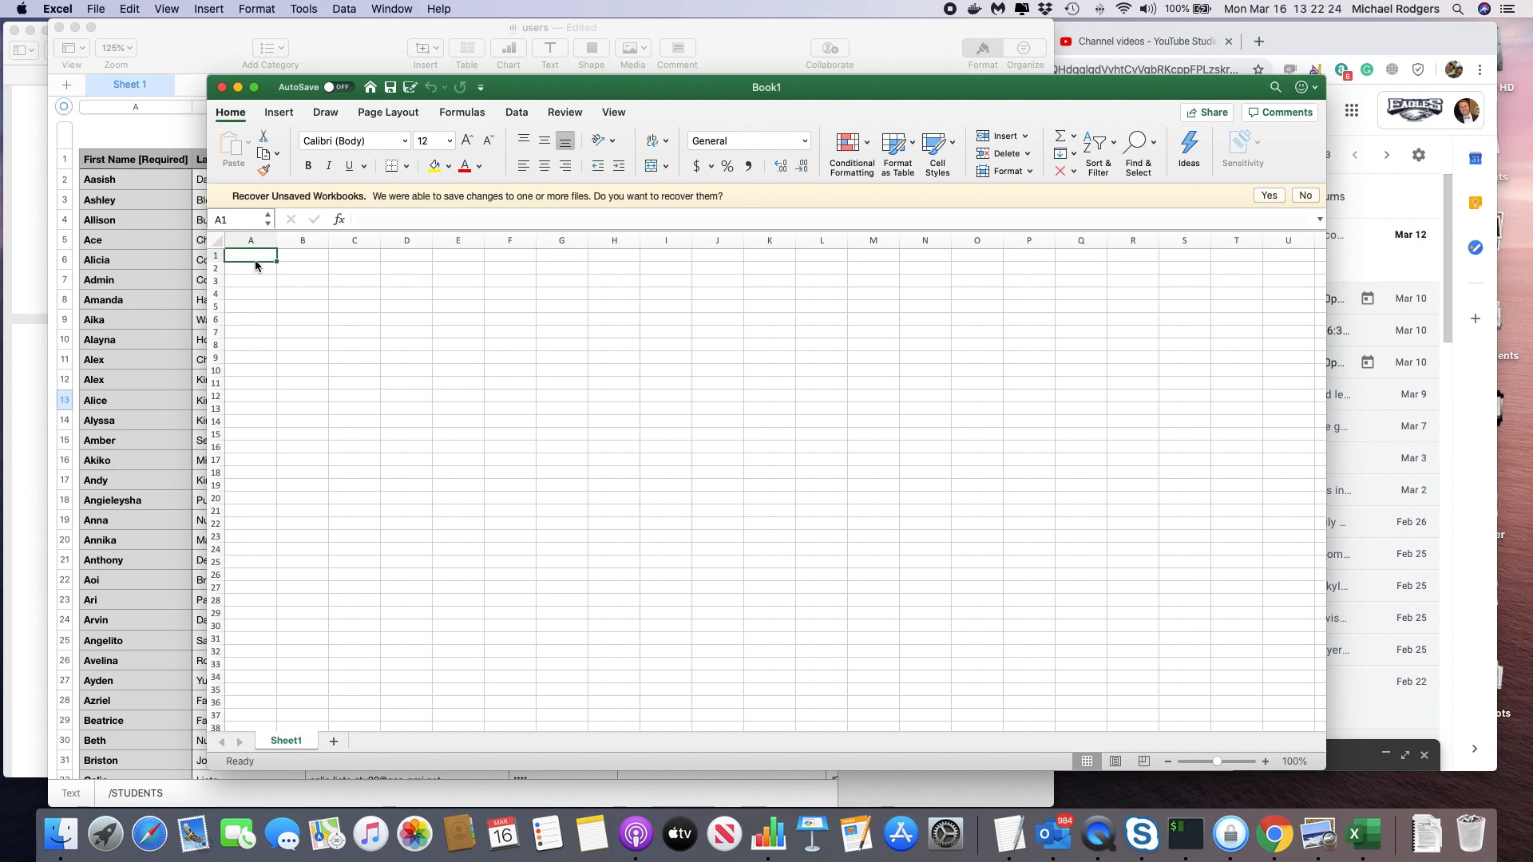
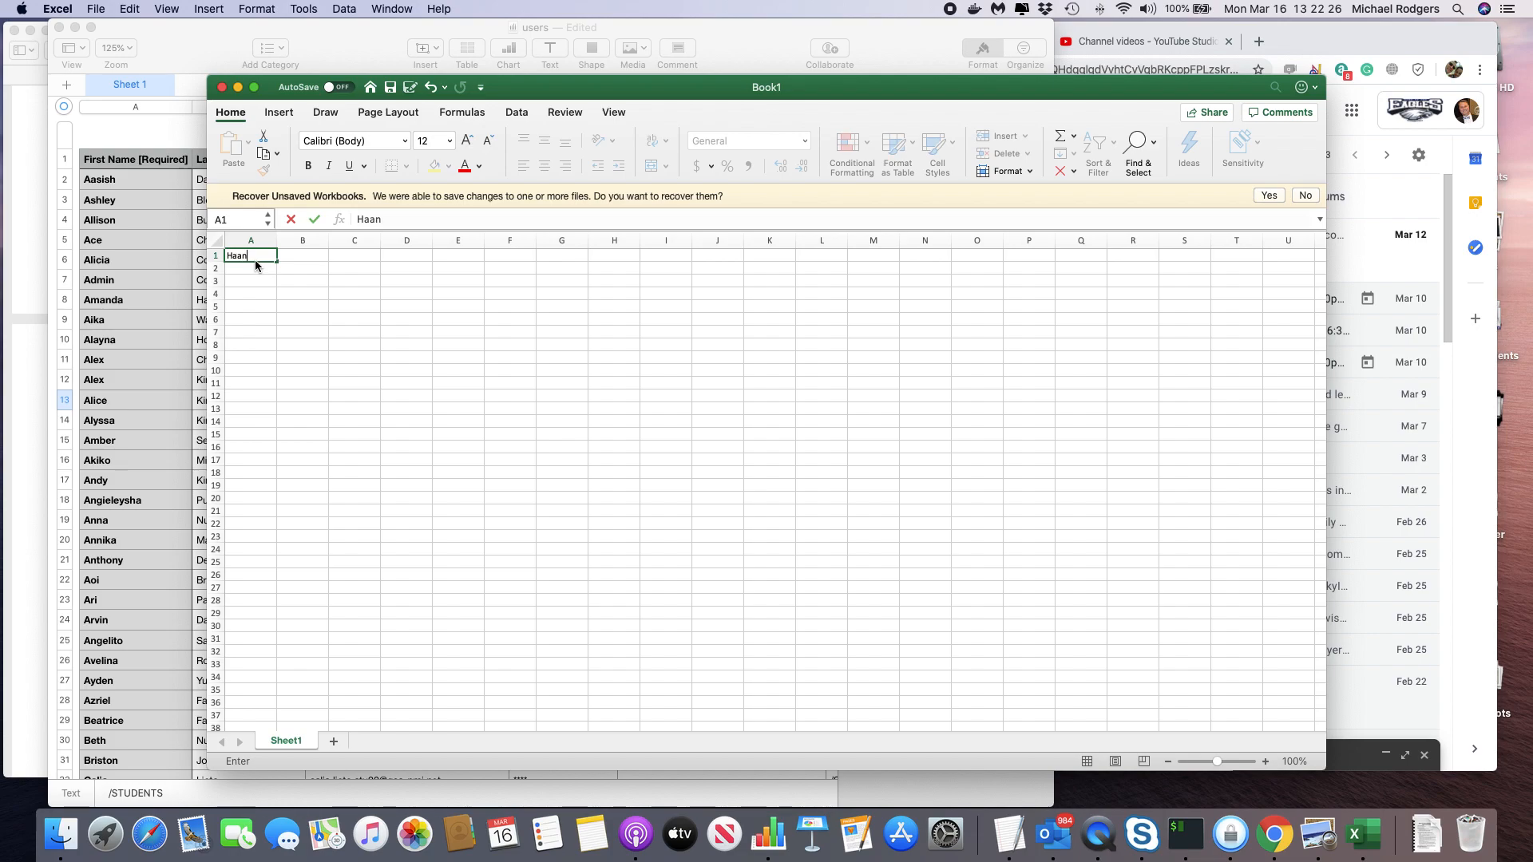
Enter the student's first name in A1, last name in B1, and start the email username in C1.
key(Tab)
key(Tab)
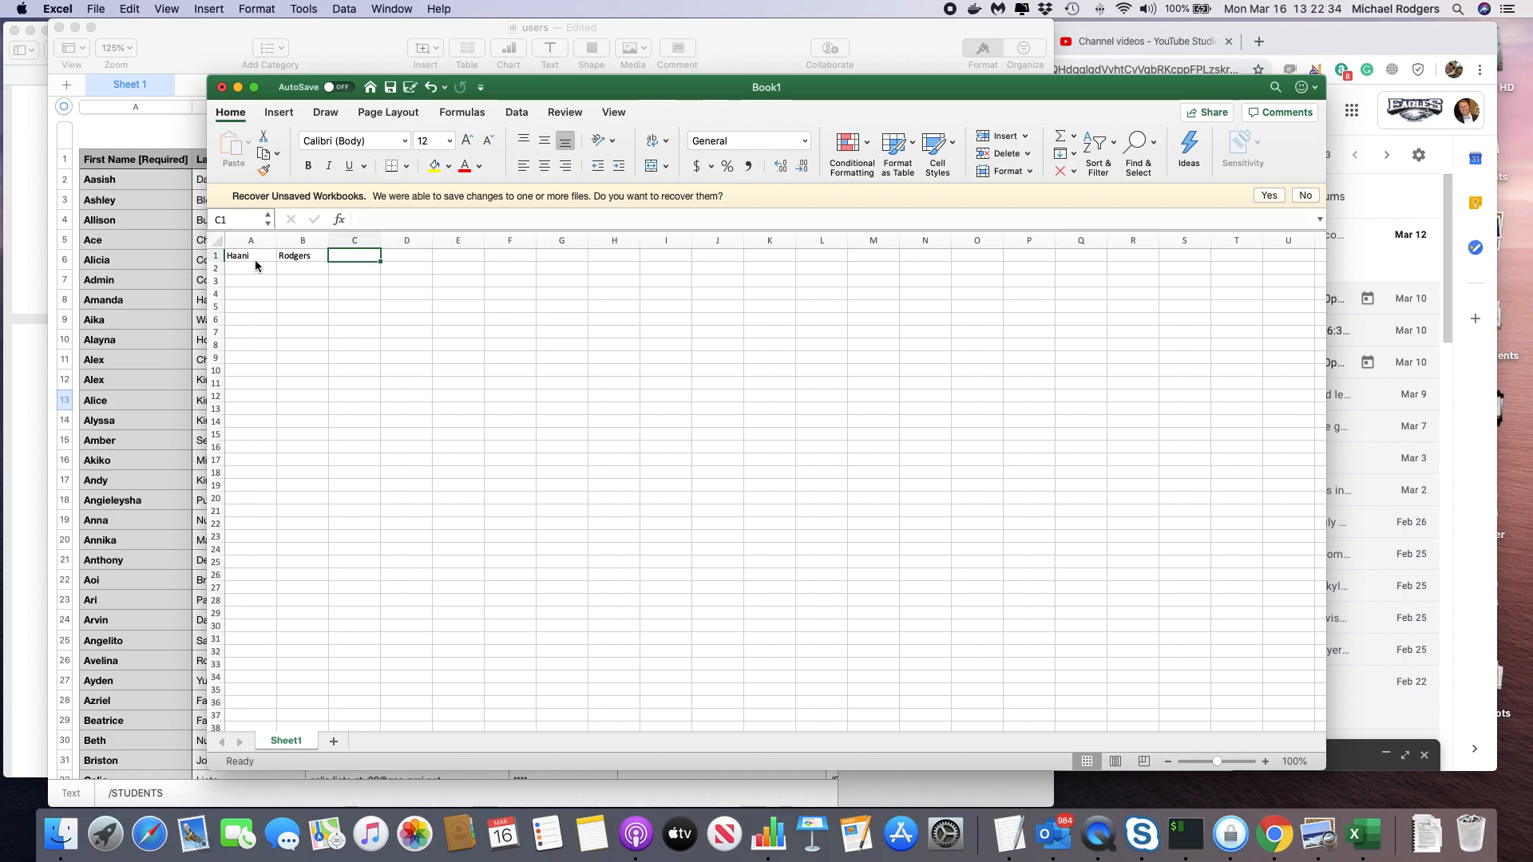
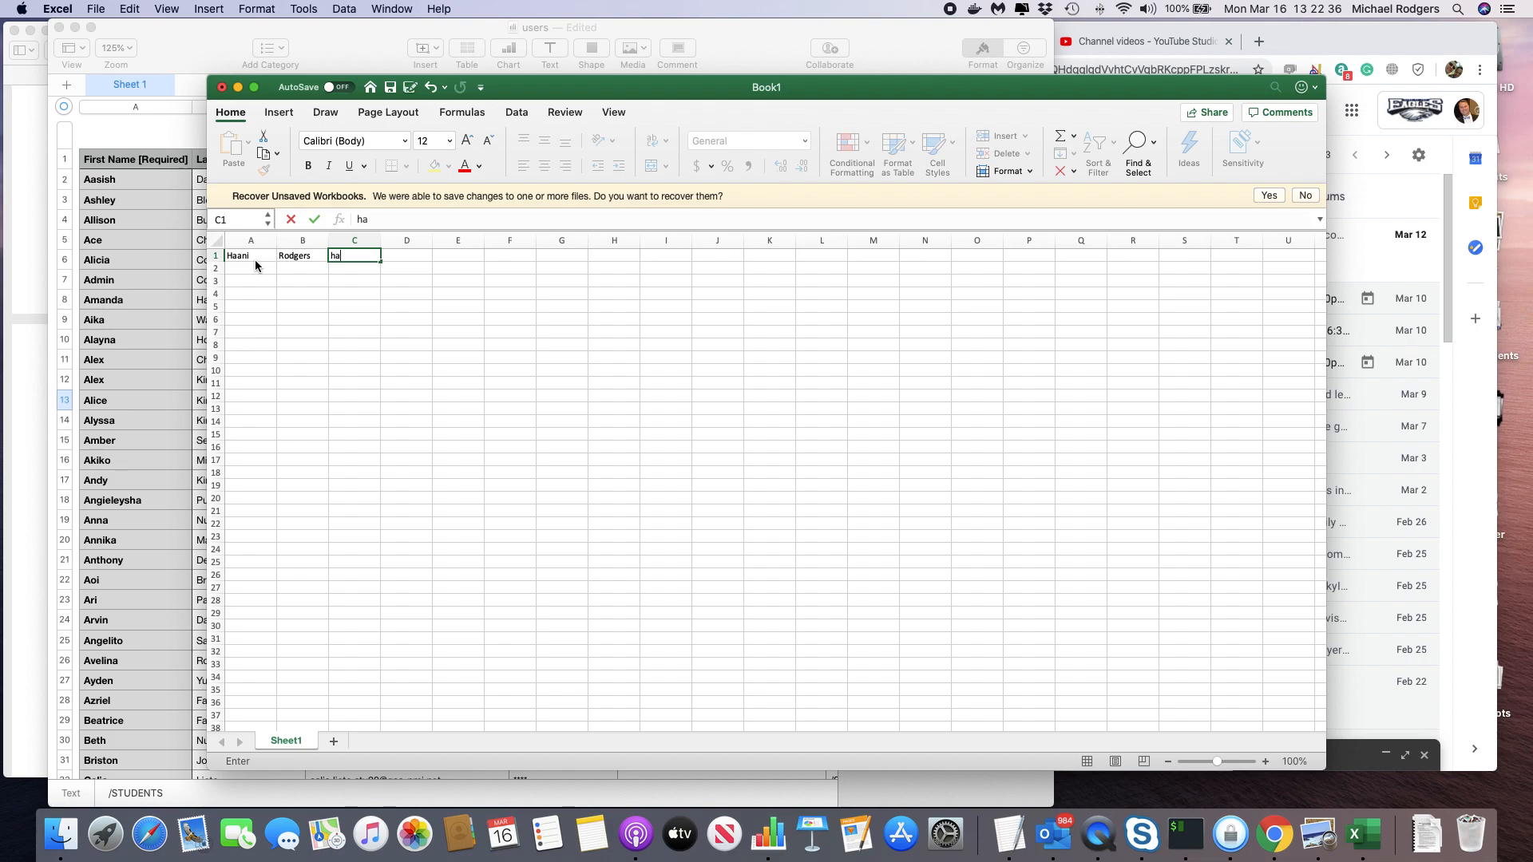
Widen column C and keep adding to the email username in C1.
click(379, 241)
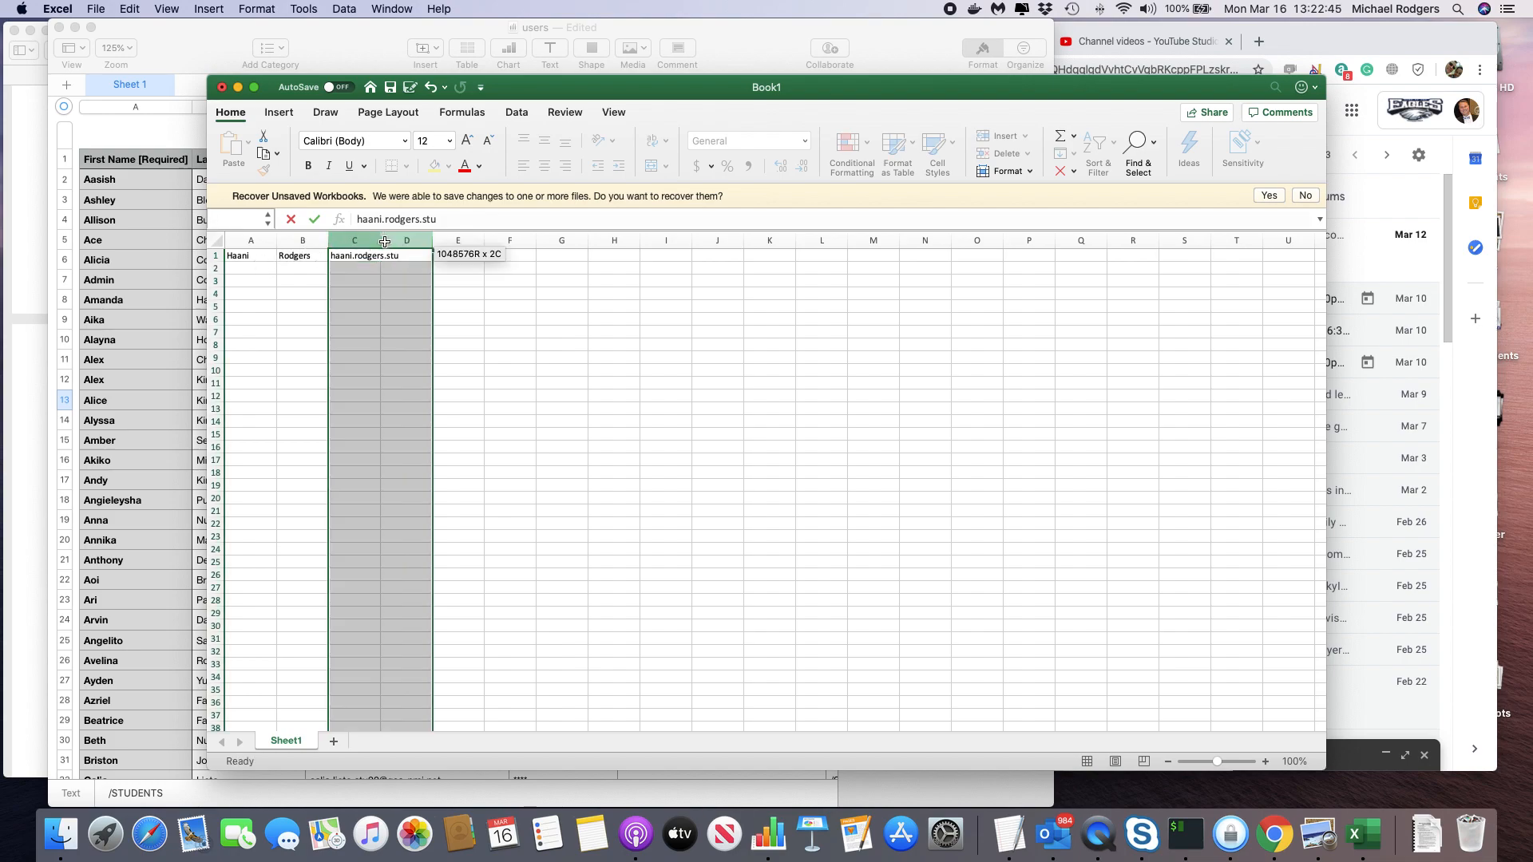
click(376, 255)
drag(380, 240, 422, 241)
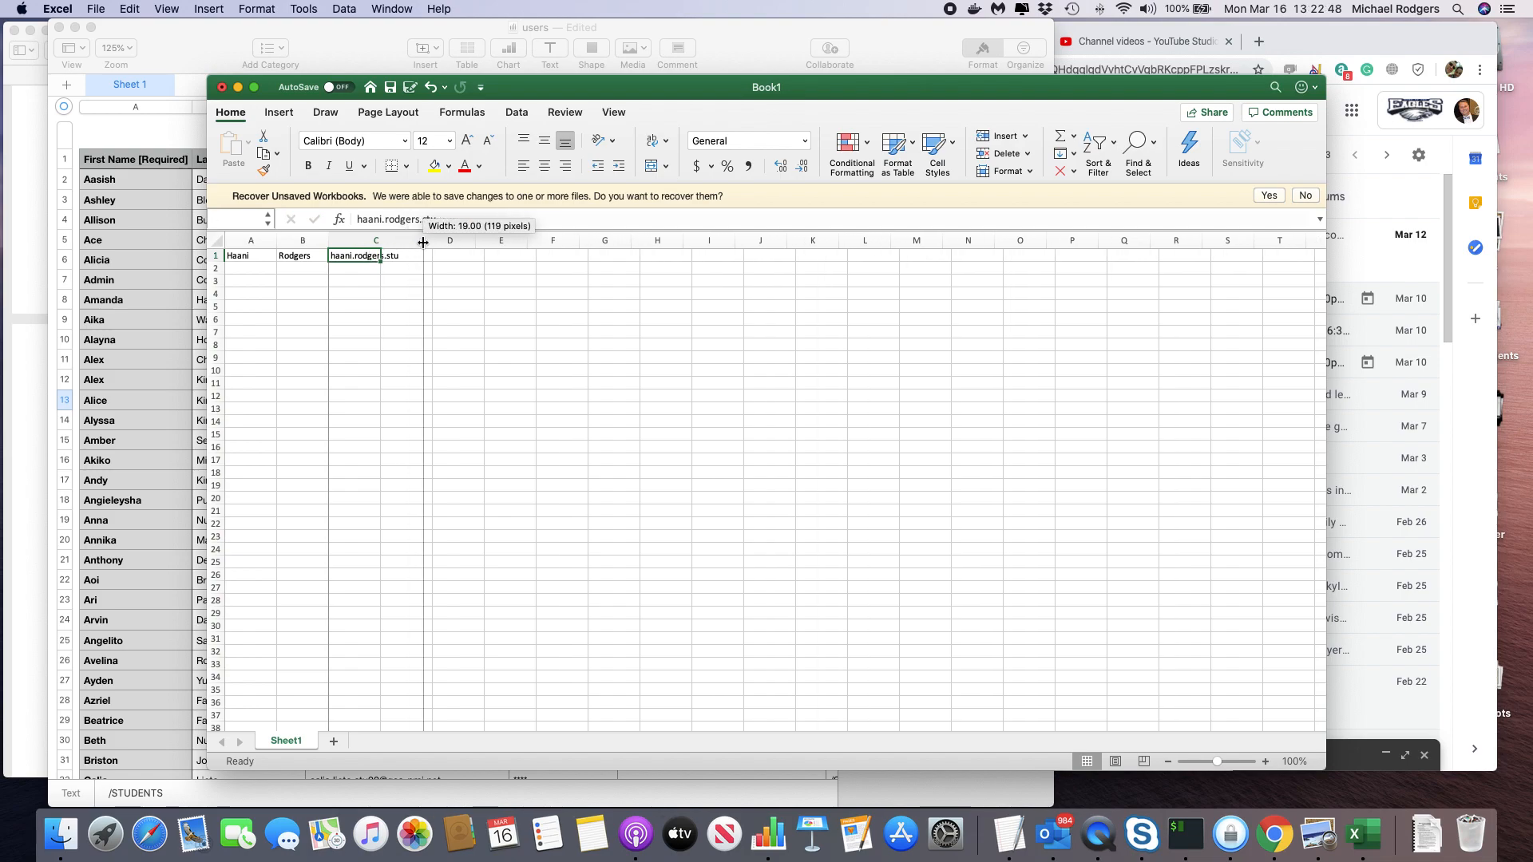
click(469, 220)
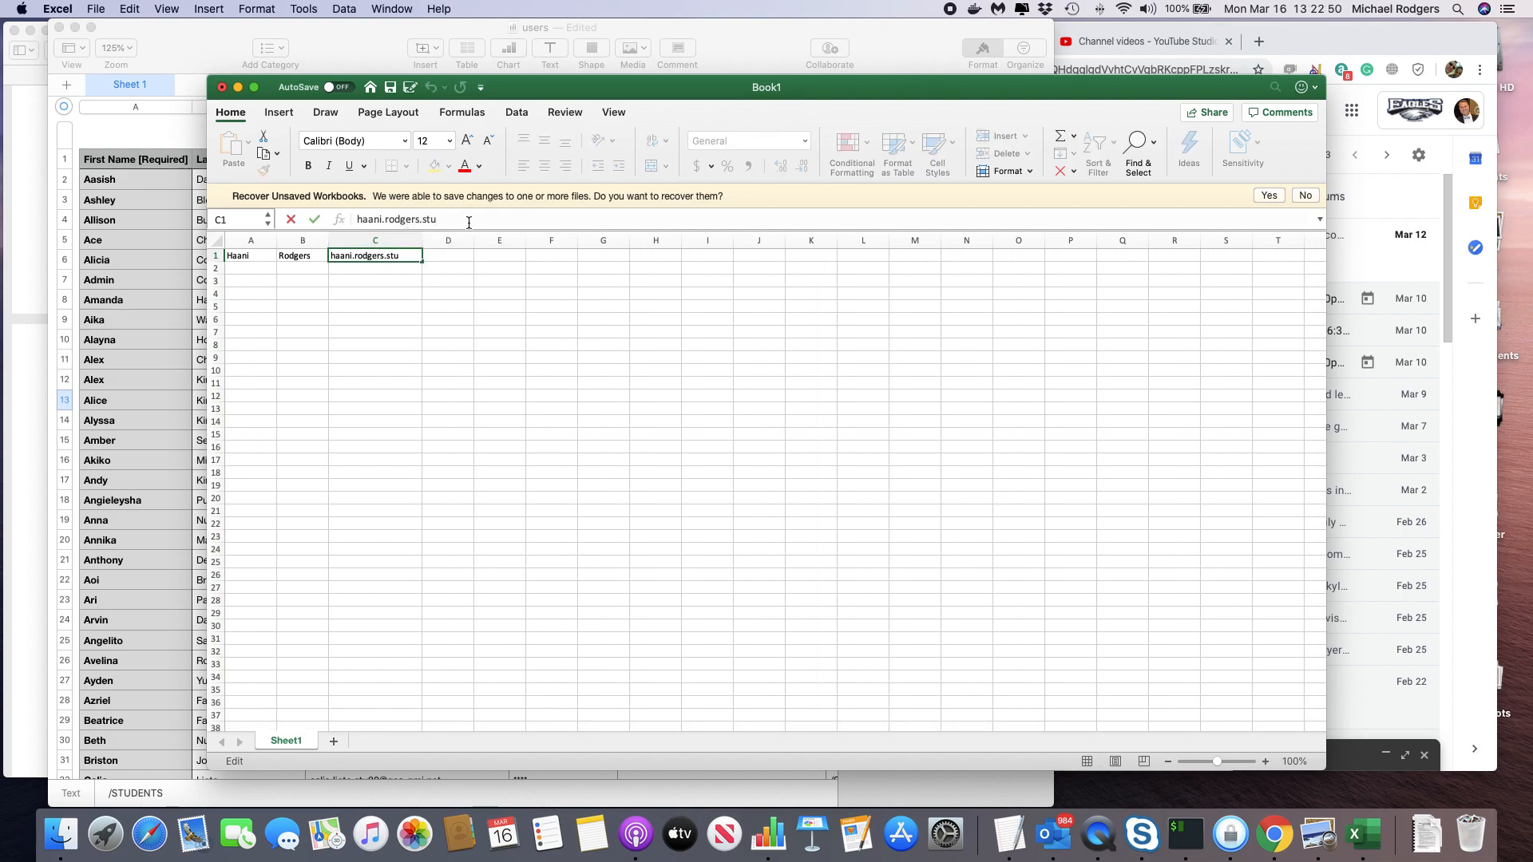
text(25)
Add the school domain to complete the email in C1, then begin the password in D1.
drag(506, 89, 498, 209)
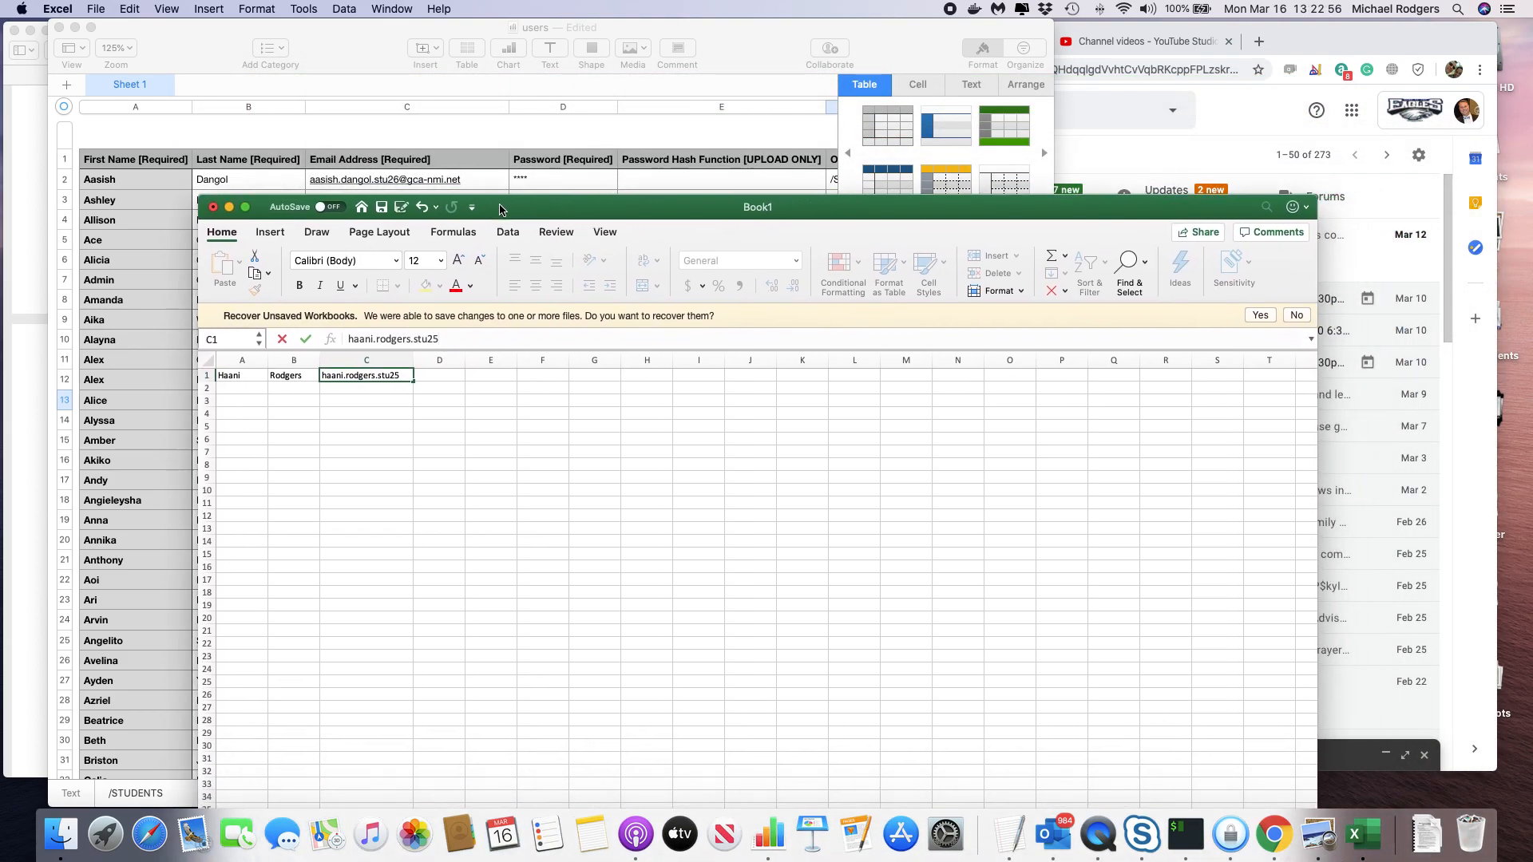
text(@)
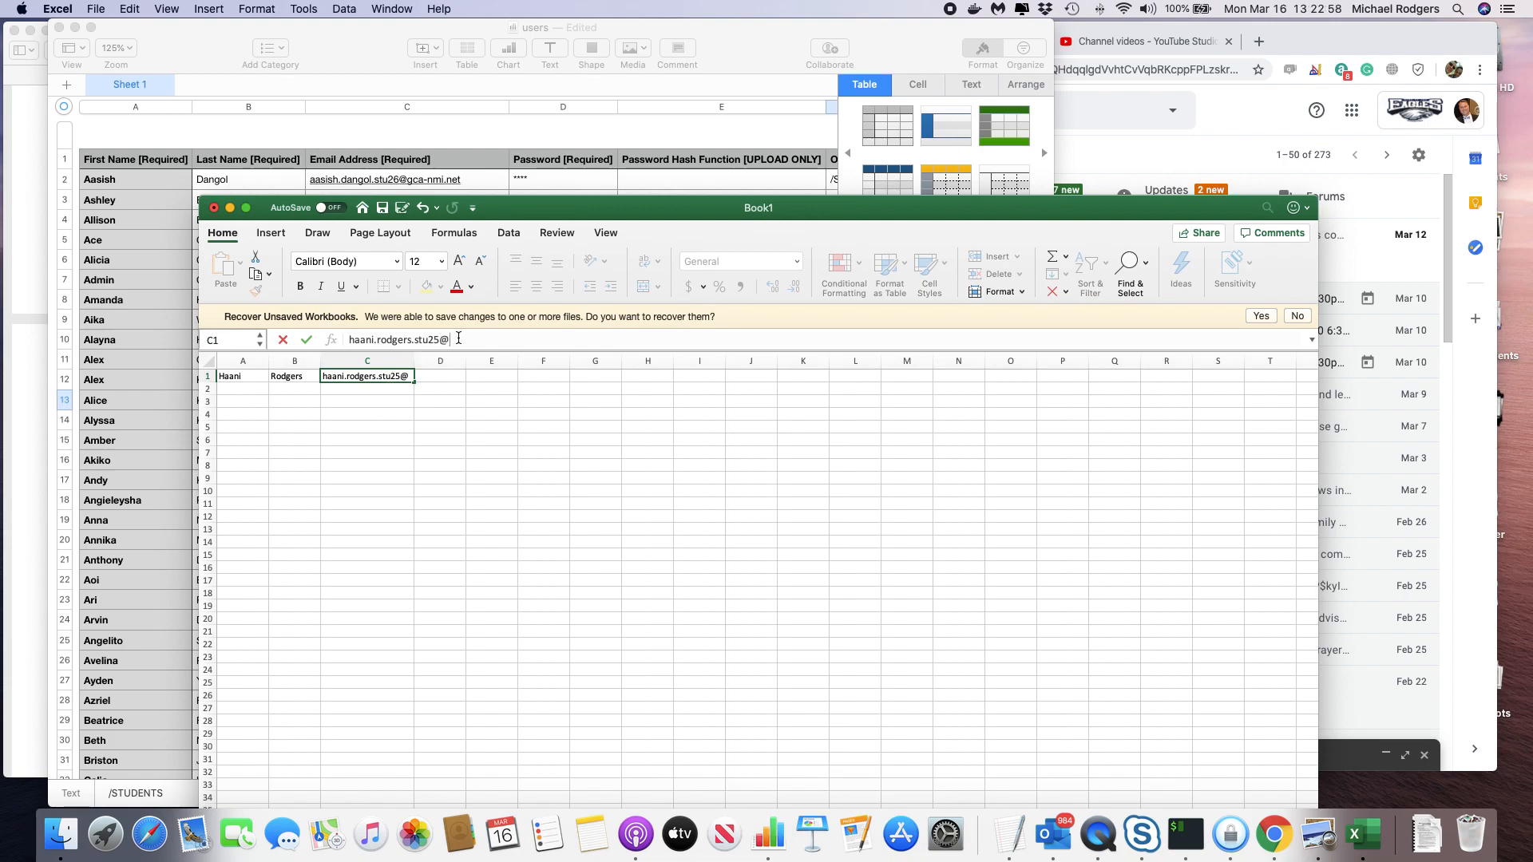
text(gca-nmi.ne)
scroll(451, 379, right, 1)
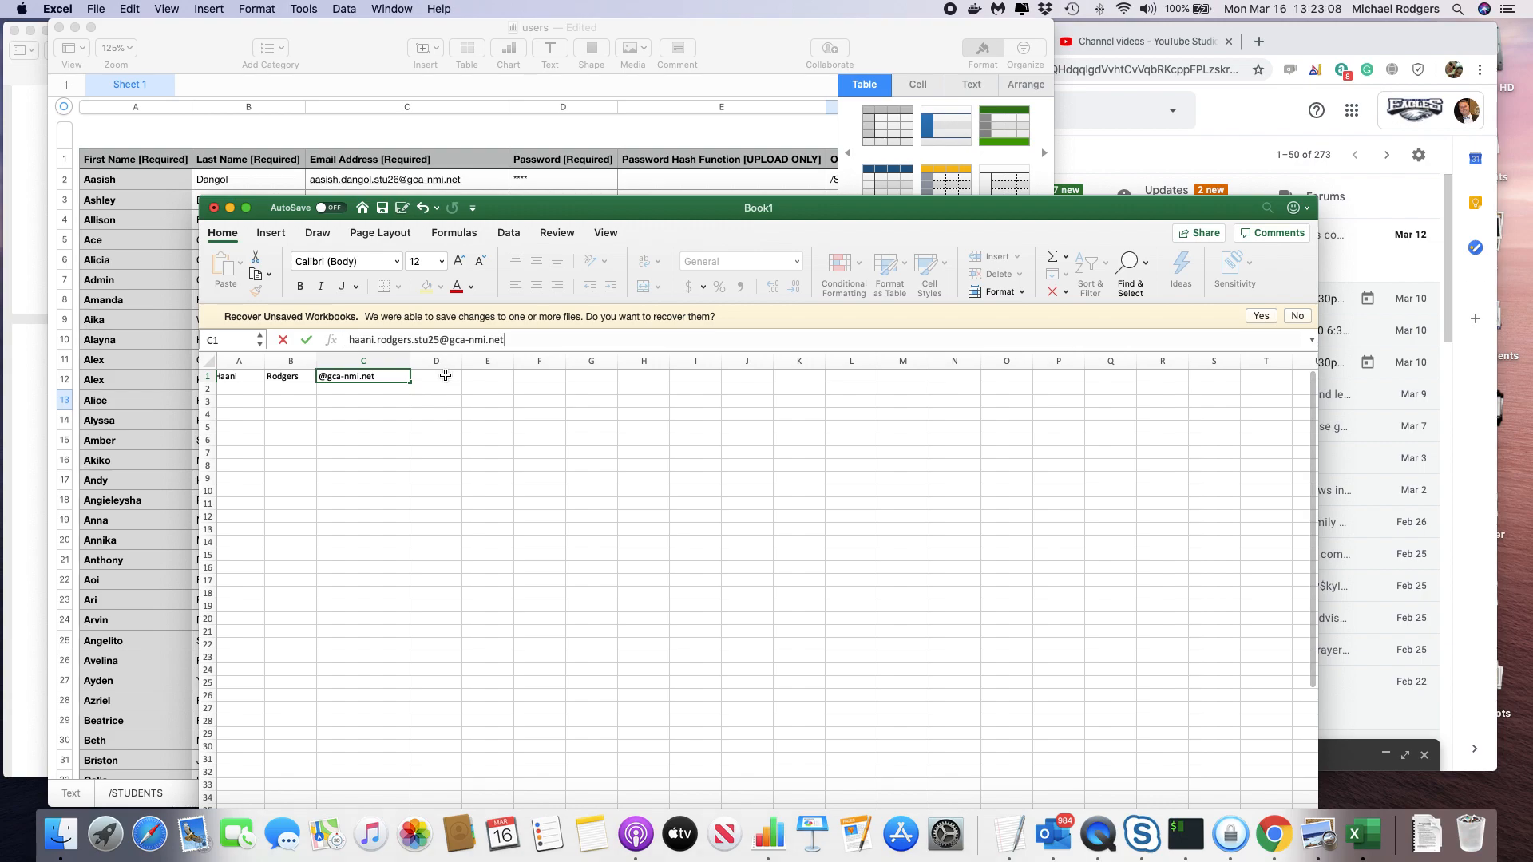
click(449, 377)
click(437, 338)
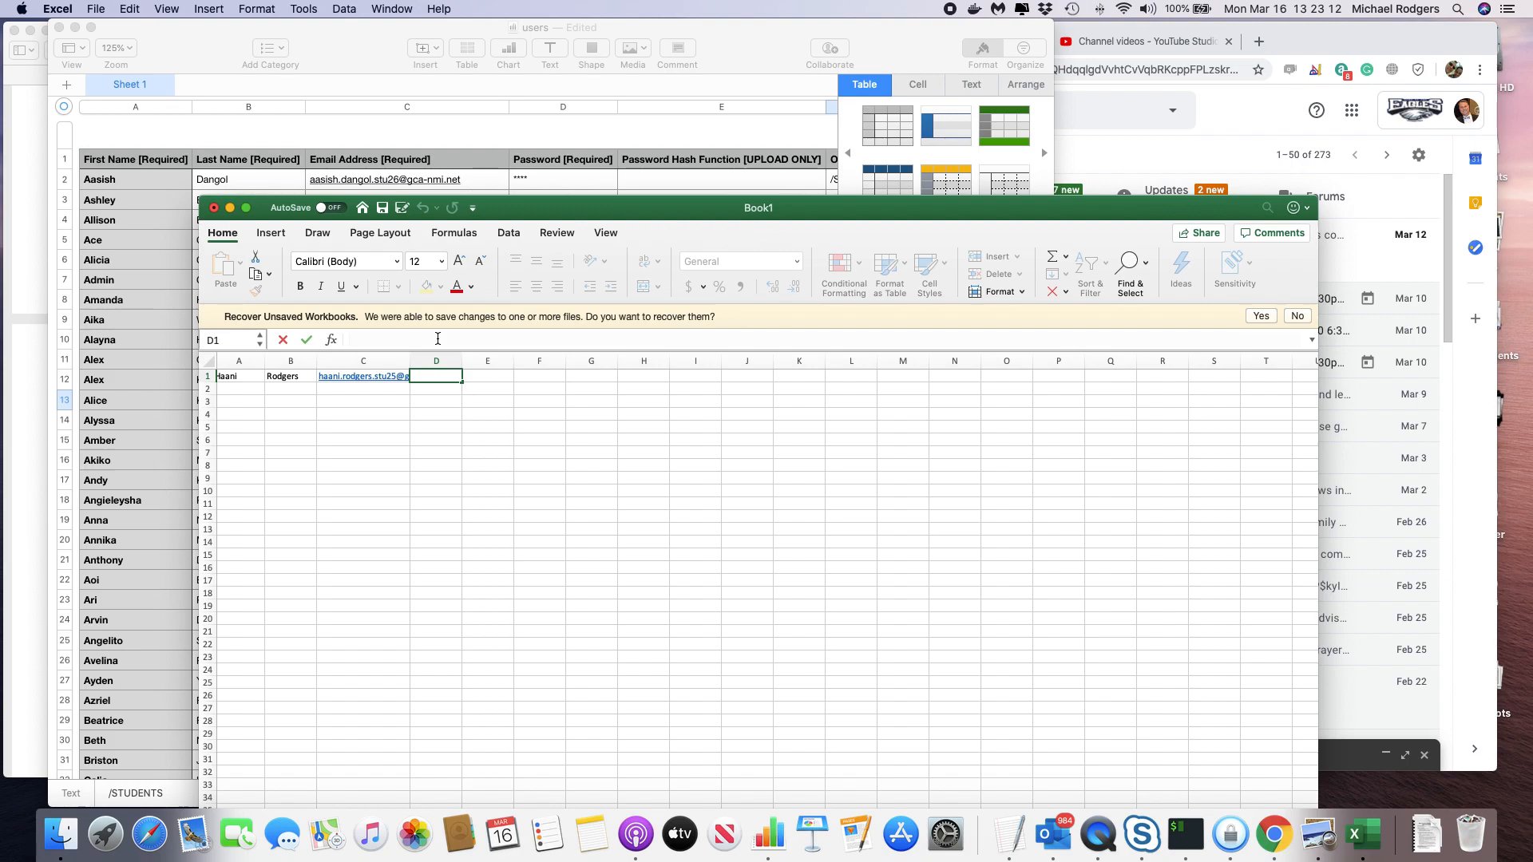
text(1234)
Commit the password in D1 and start the org unit path in F1 with '/'.
scroll(722, 178, right, 5)
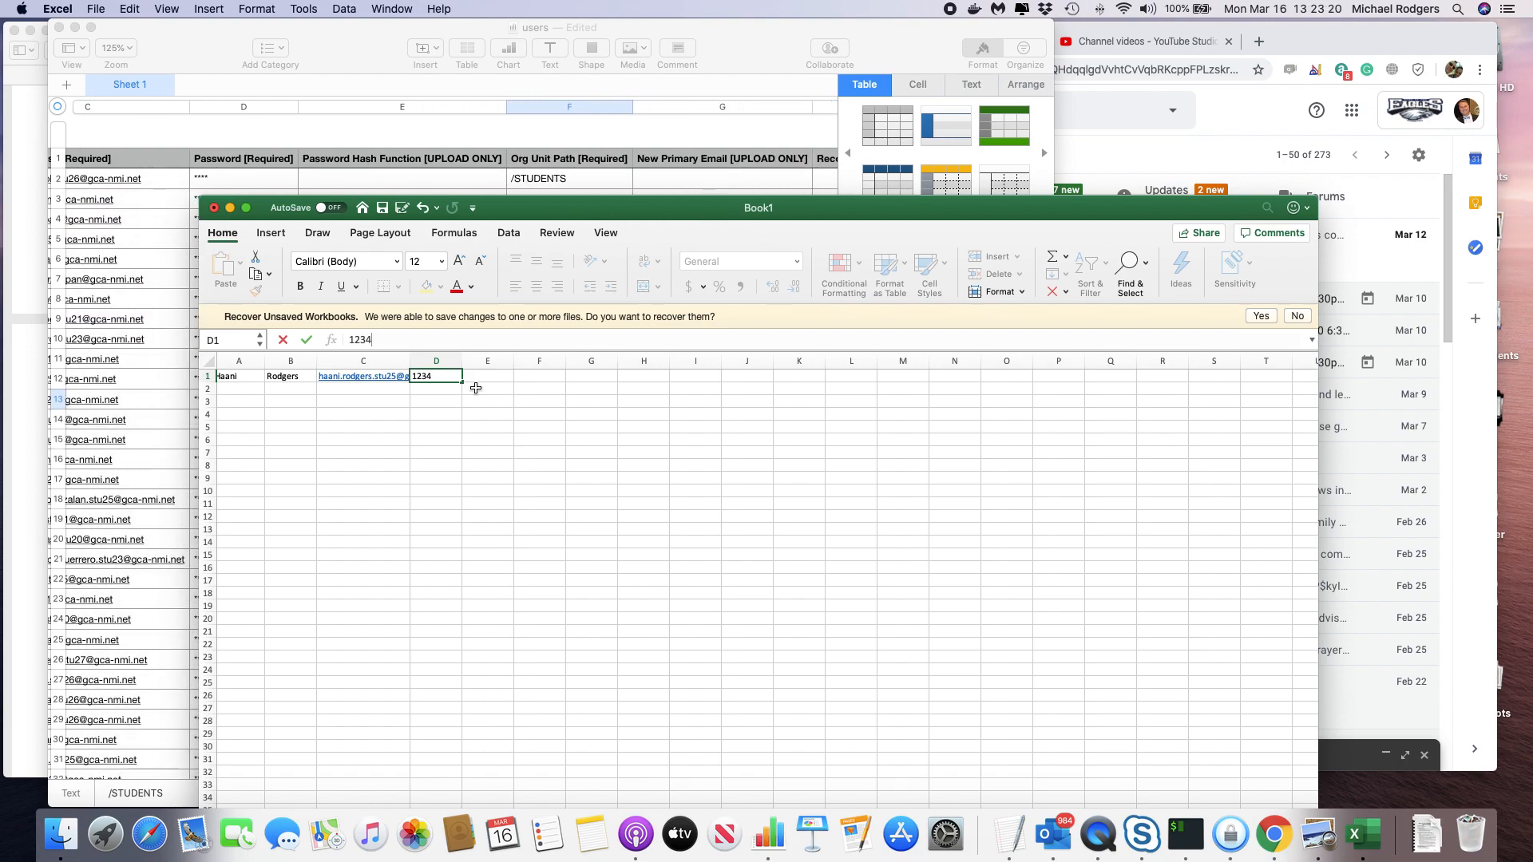
click(493, 376)
scroll(493, 376, left, 1)
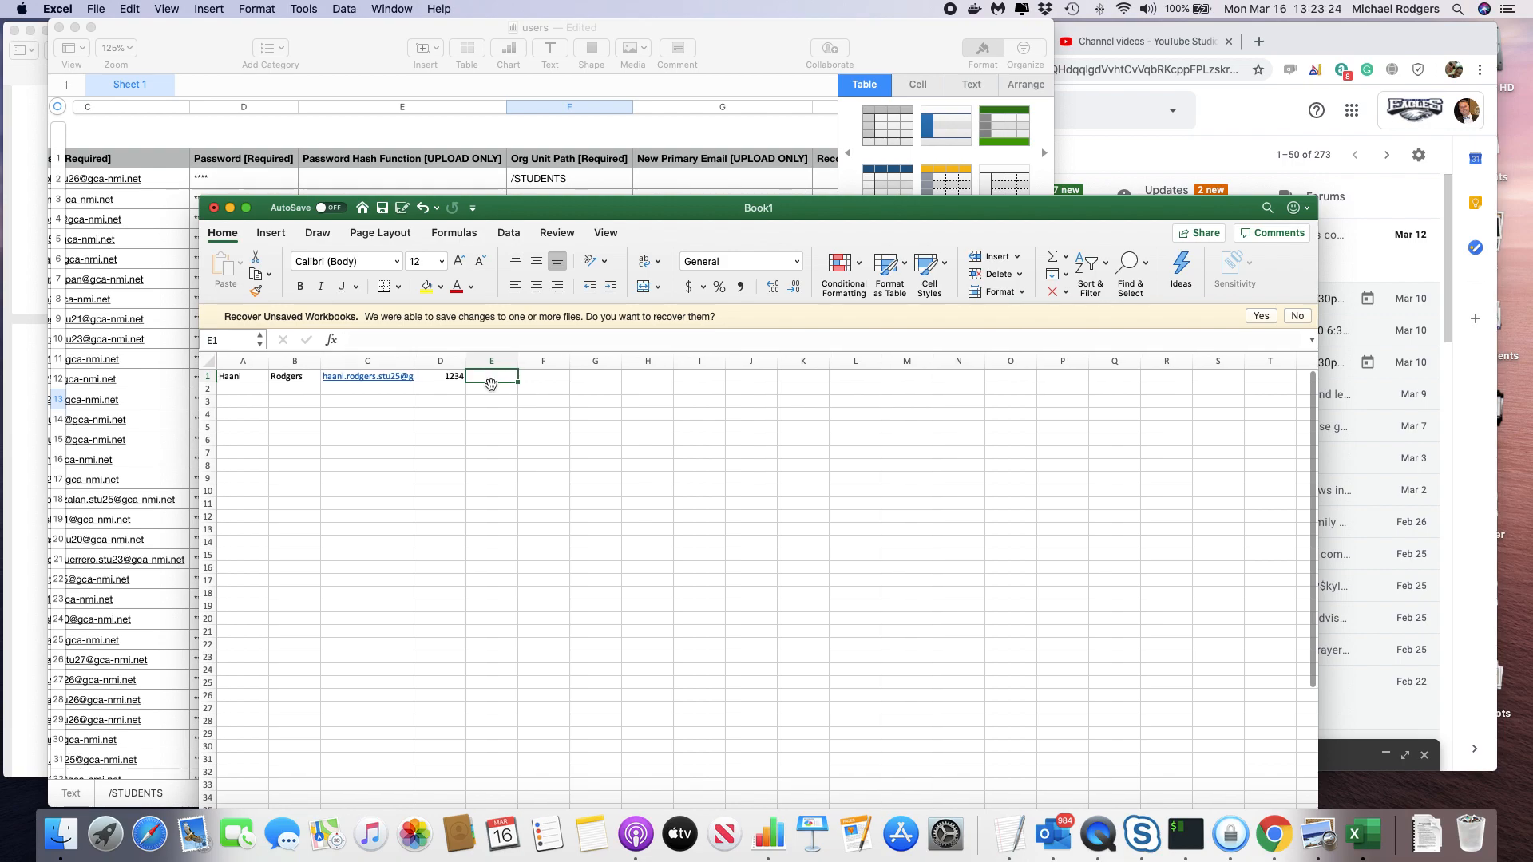
click(547, 379)
text(/)
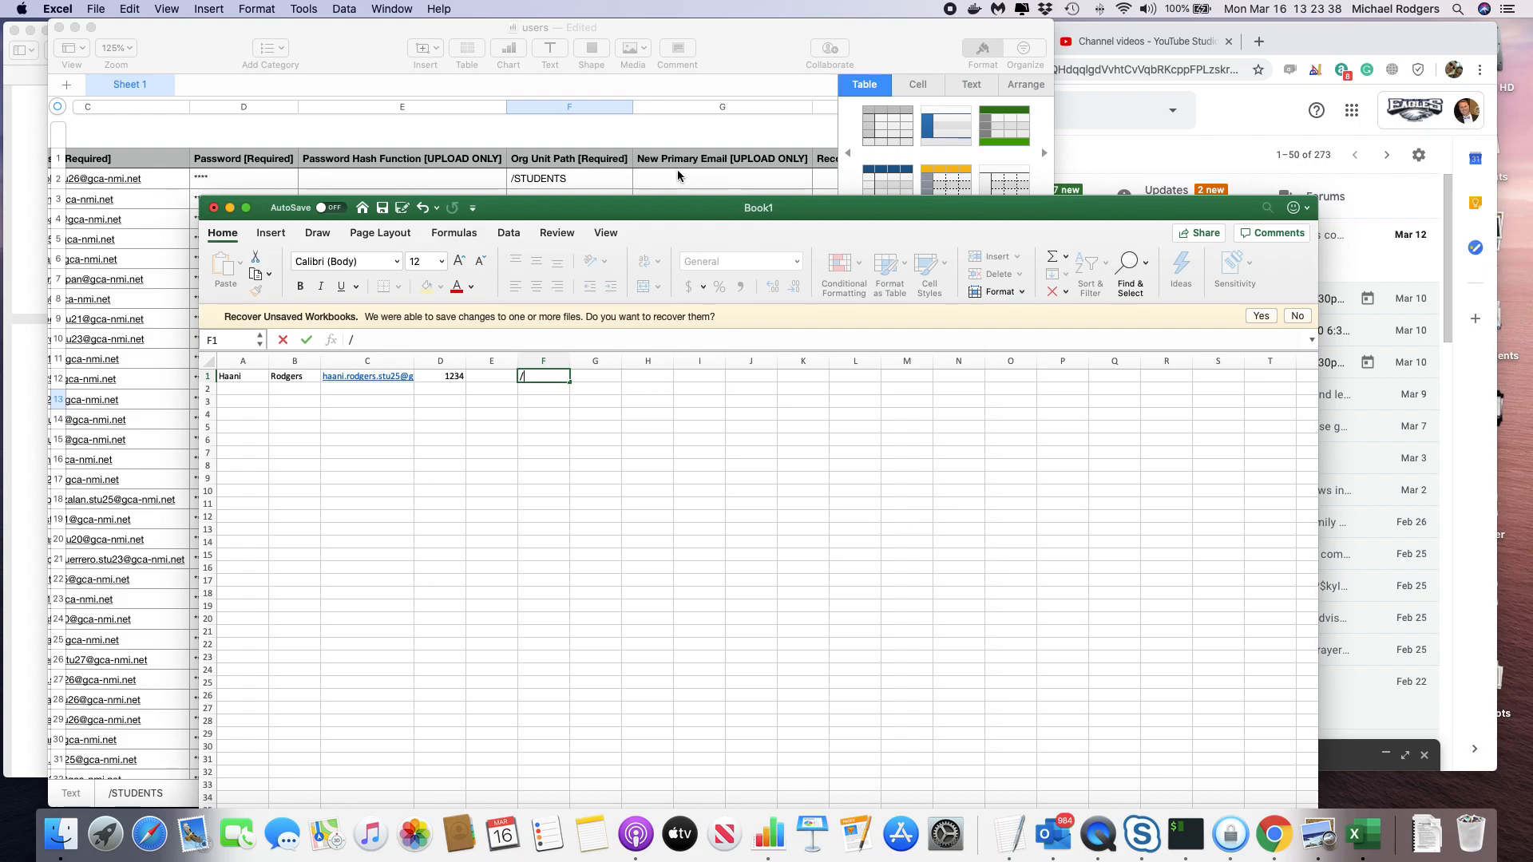
scroll(580, 169, down, 15)
scroll(582, 166, down, 20)
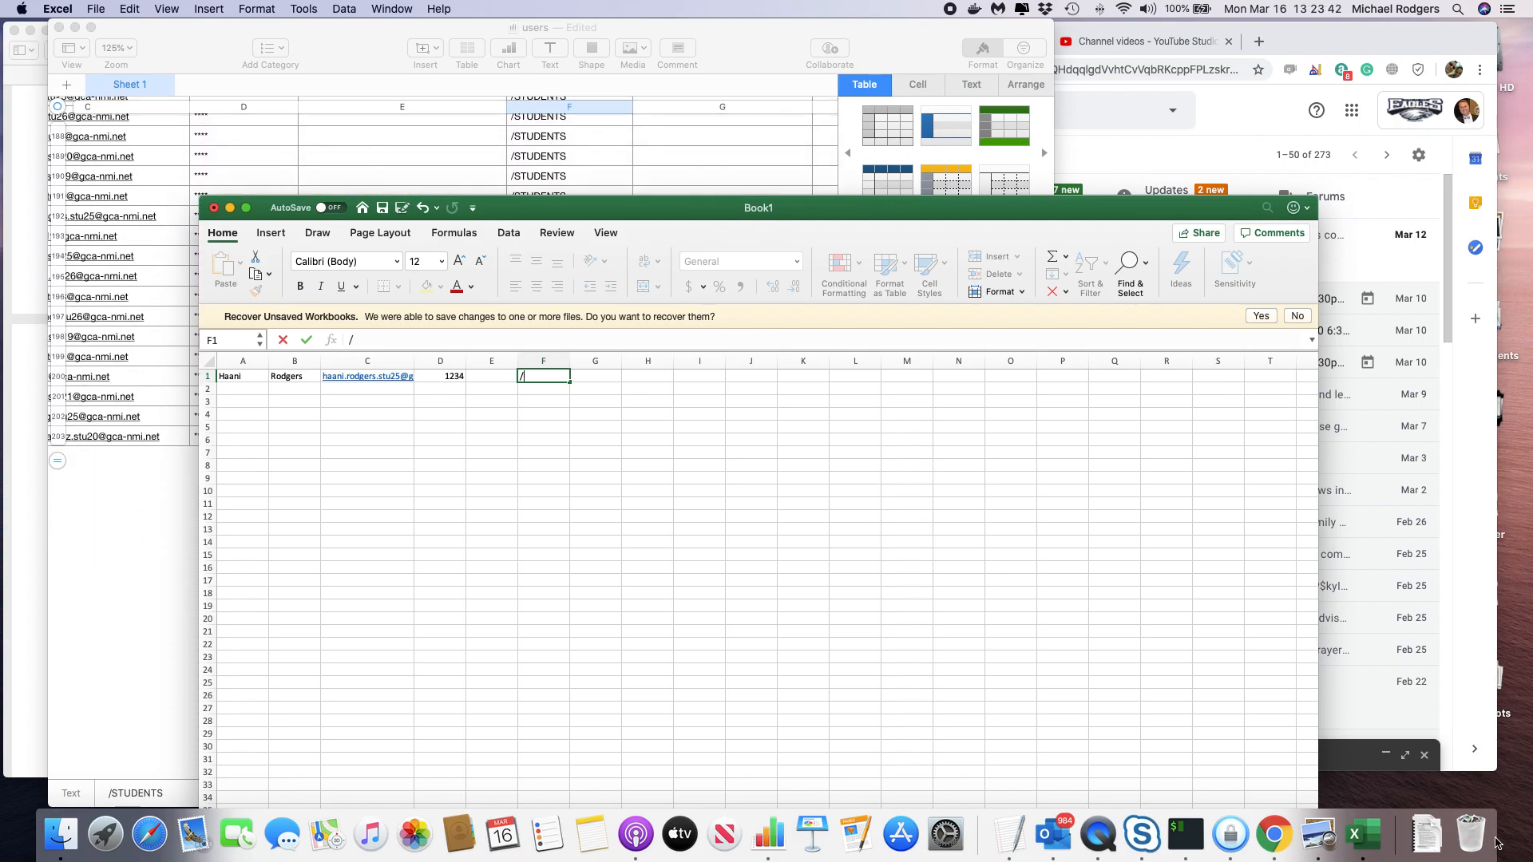
Open users (1).csv from Downloads in Numbers and search the sheet for 'Lower'.
click(1427, 834)
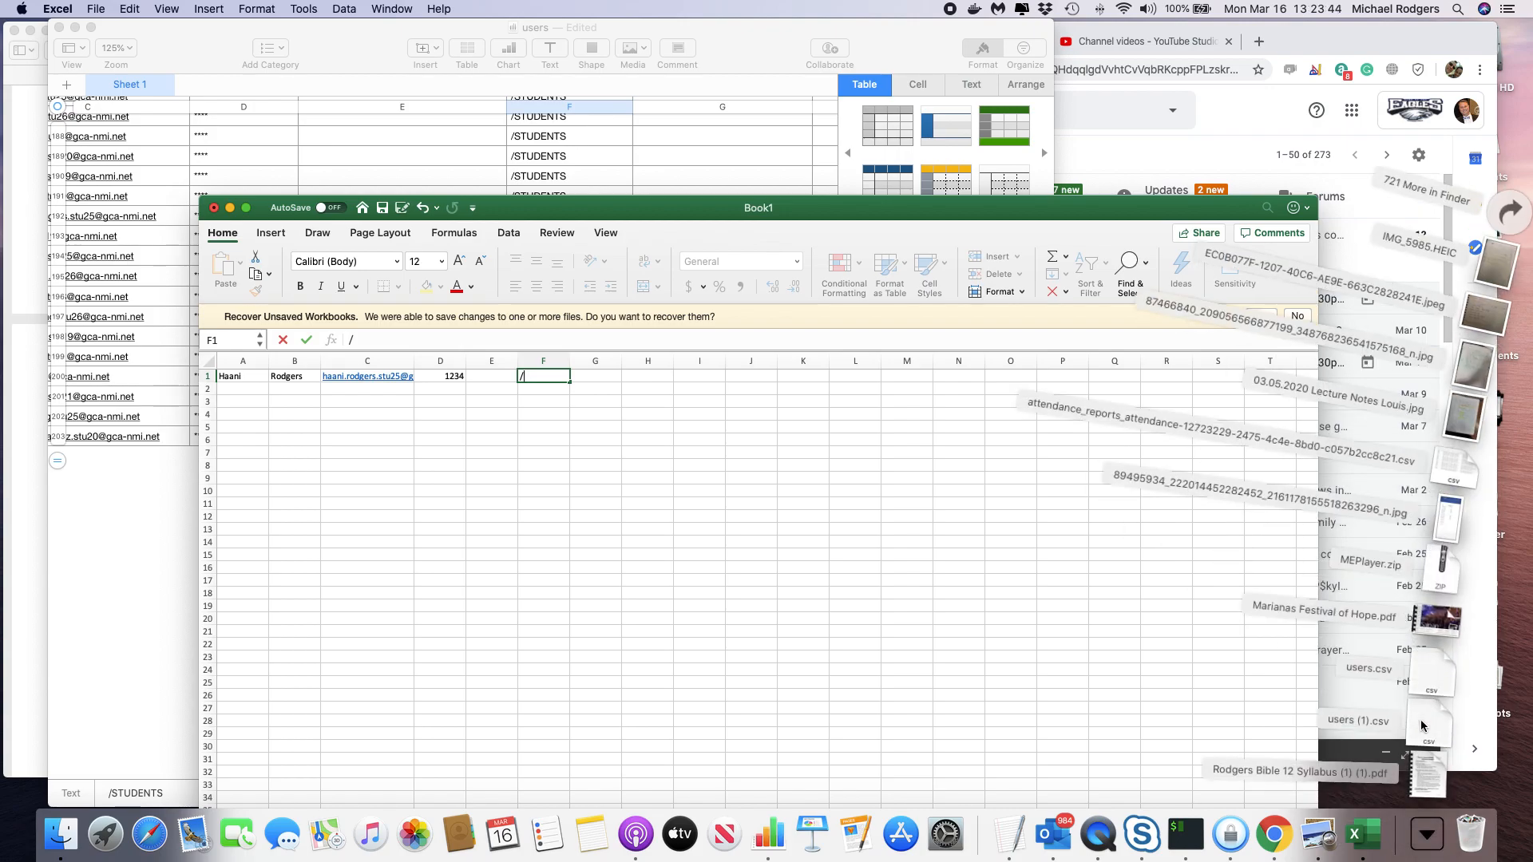
click(1424, 736)
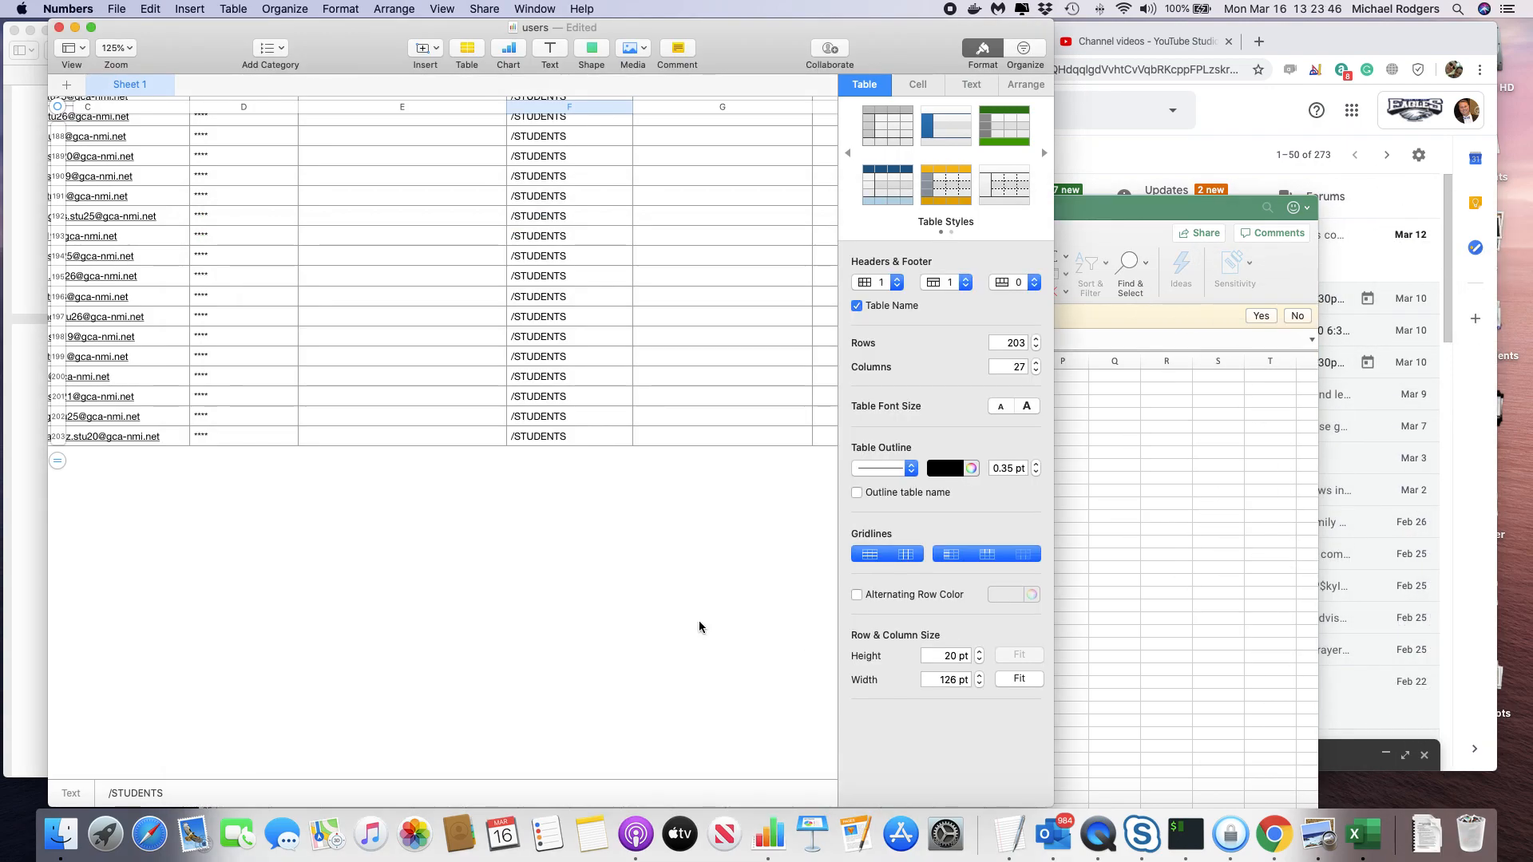
scroll(604, 499, down, 20)
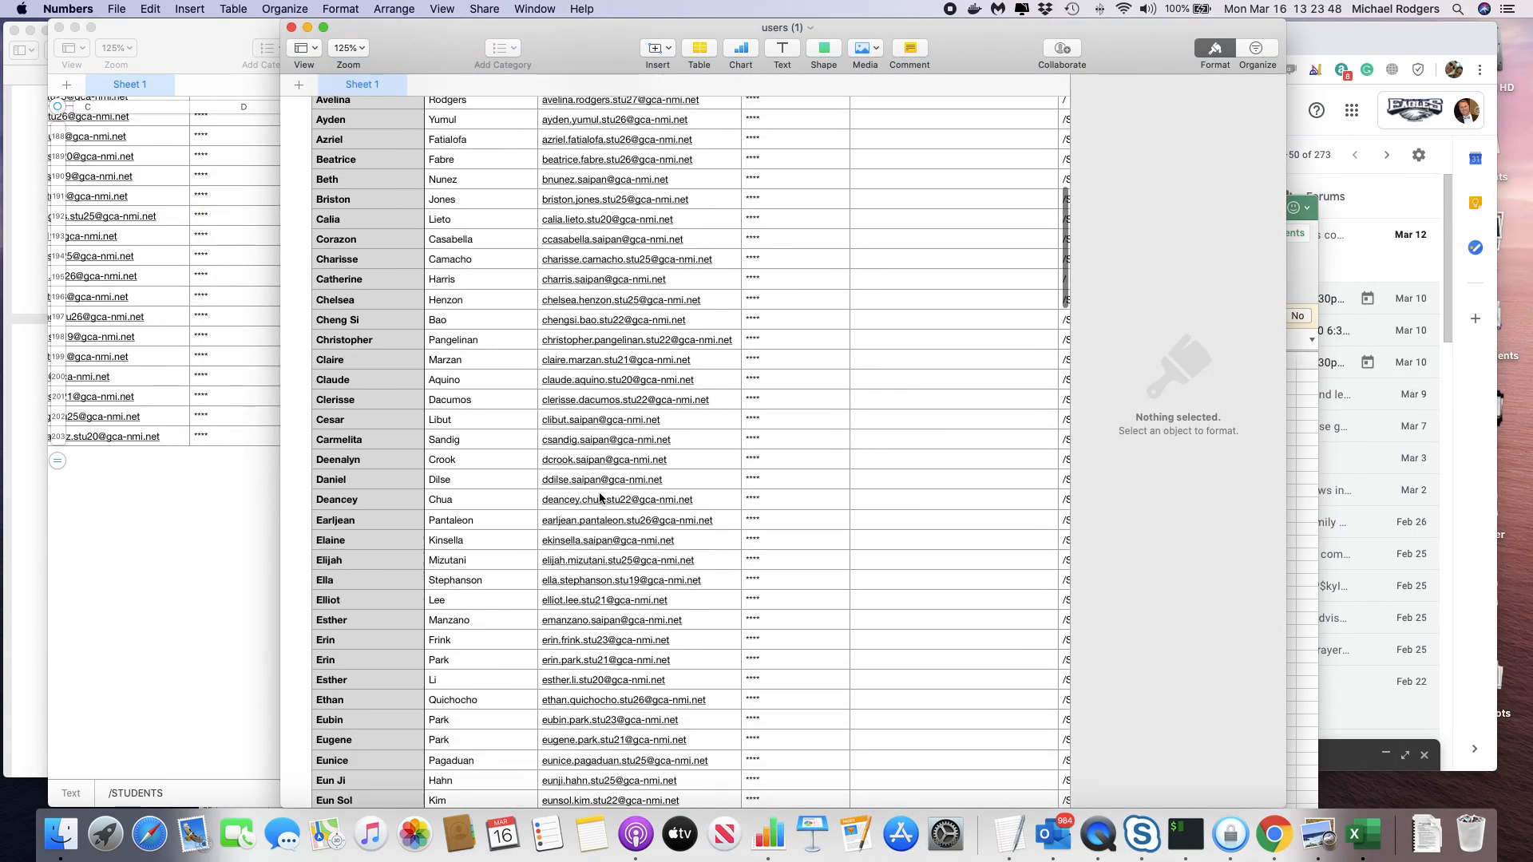
scroll(604, 499, right, 10)
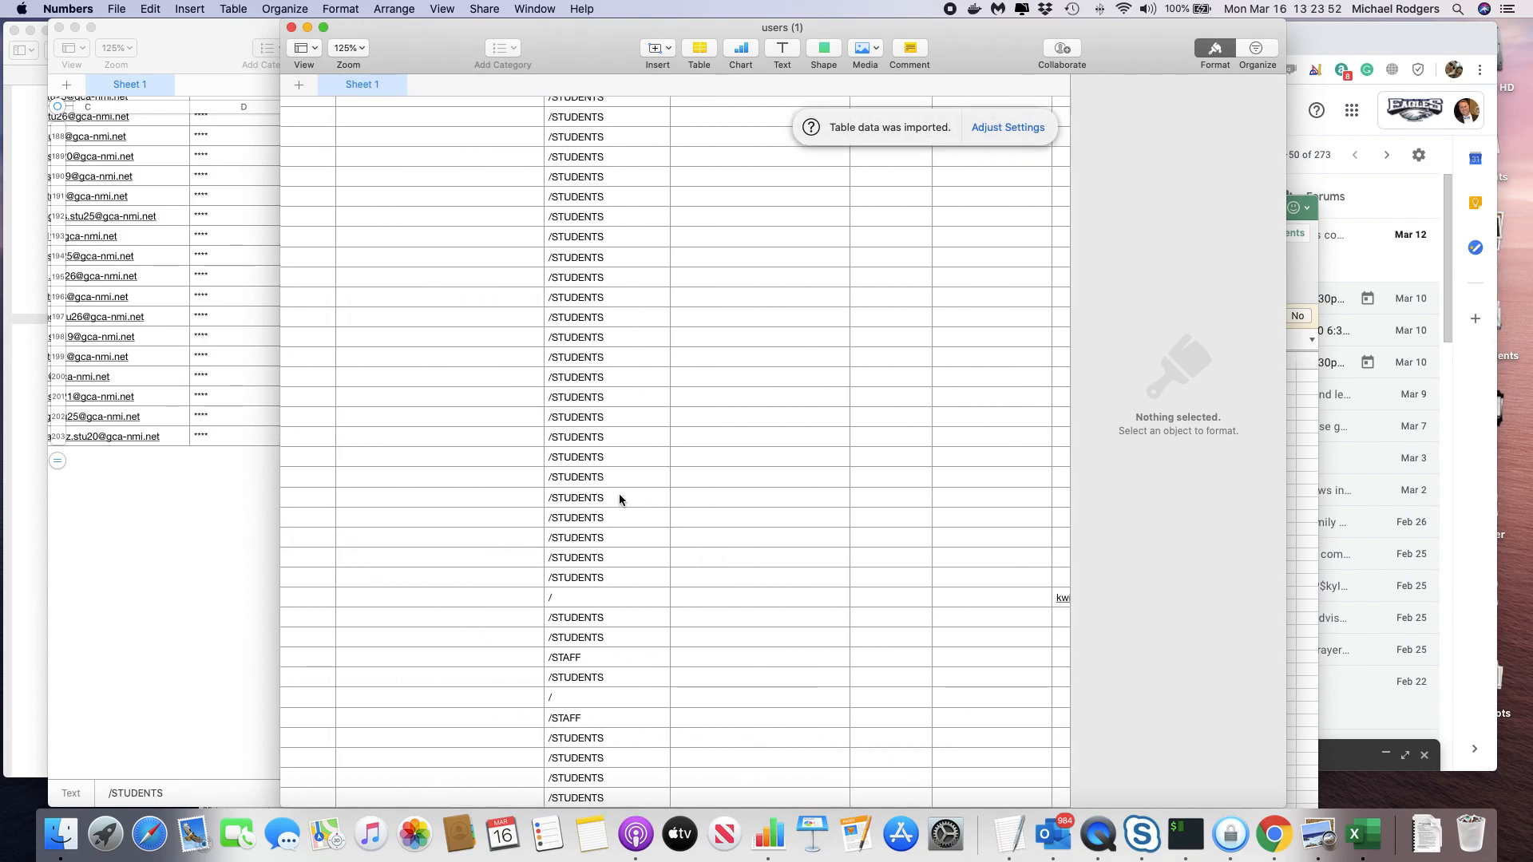
key(super+f)
text(Lower)
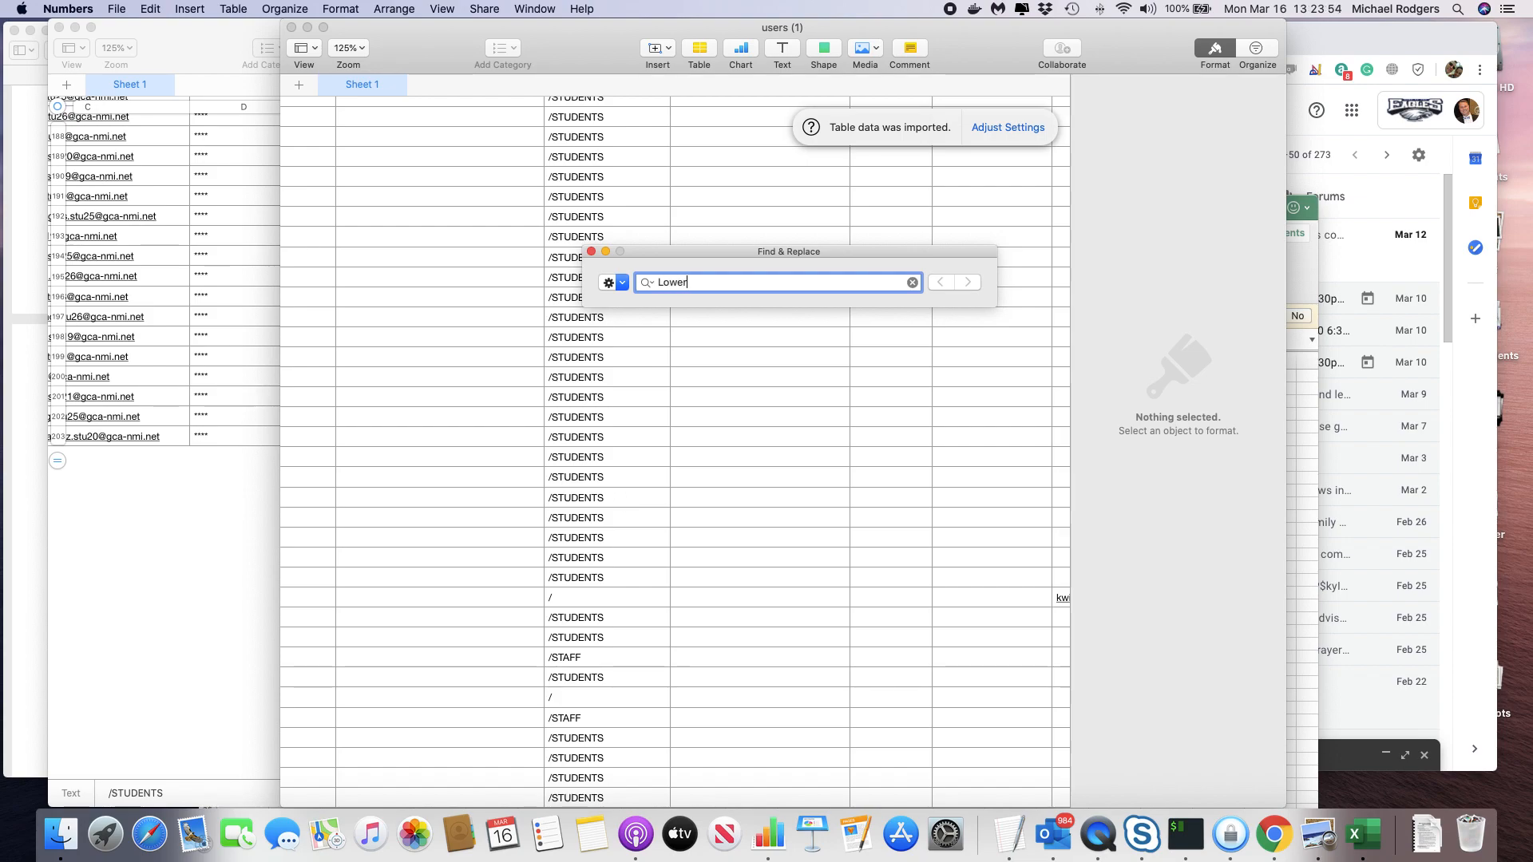
key(Return)
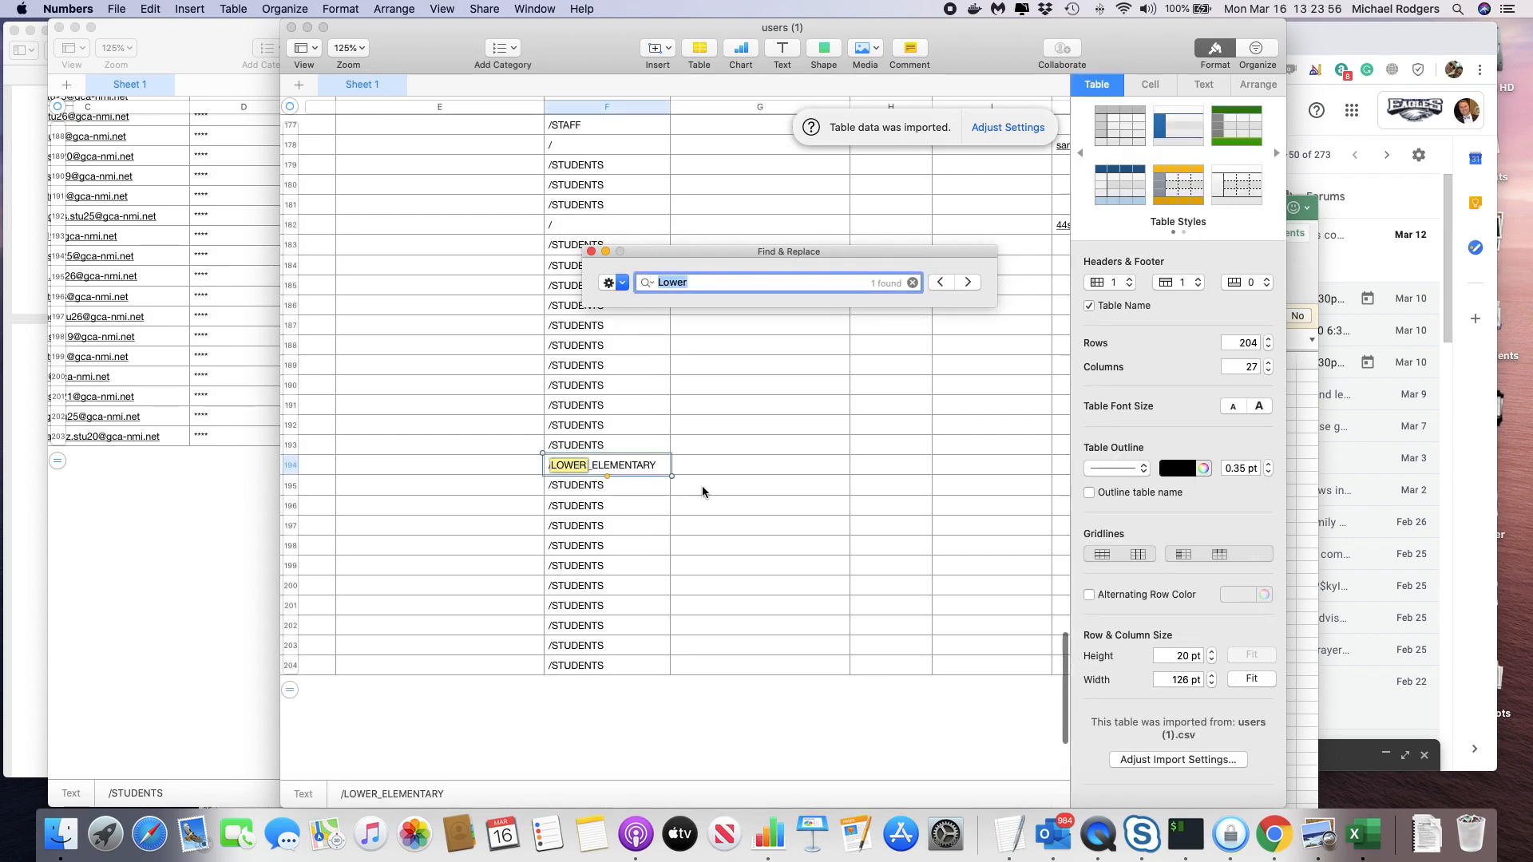
Copy the /LOWER_ELEMENTARY path from cell F194 and return to Excel.
click(701, 468)
scroll(602, 471, left, 3)
scroll(604, 466, left, 5)
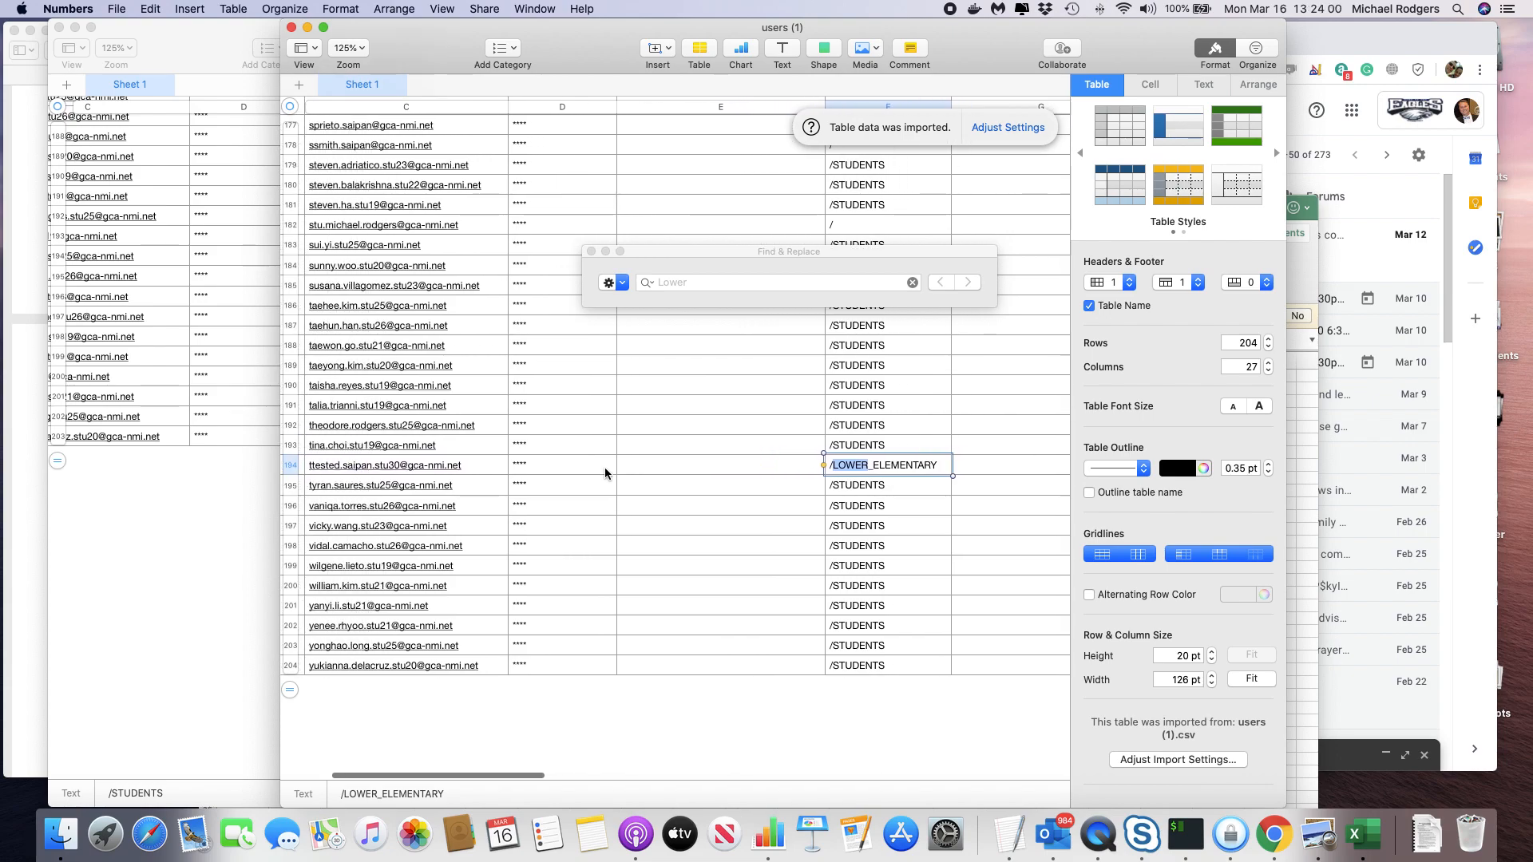
drag(939, 466, 823, 466)
key(super+c)
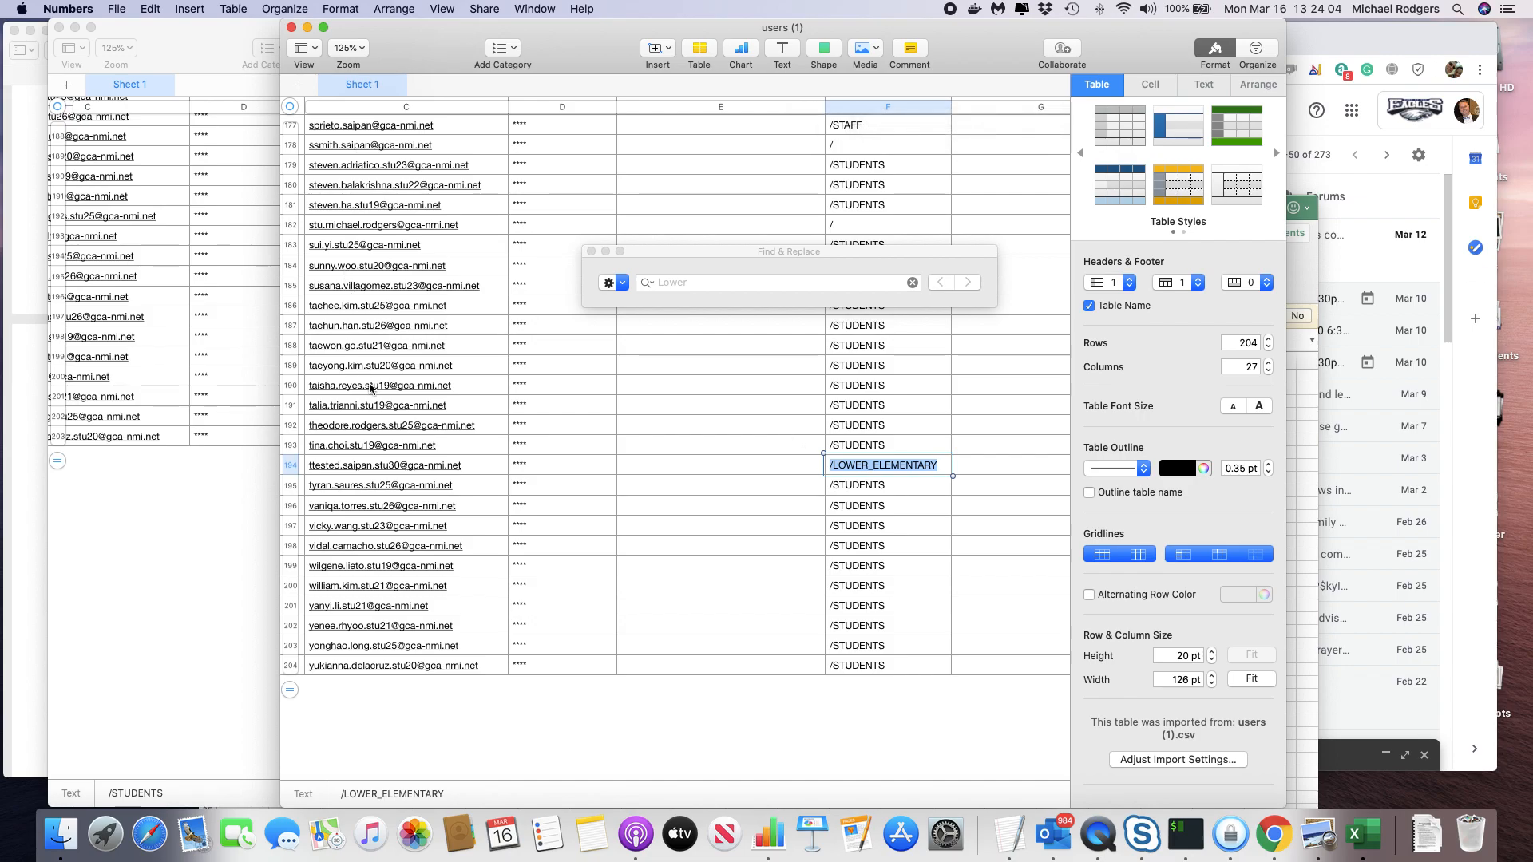
key(super+Tab)
Paste /LOWER_ELEMENTARY into F1 and autofit column F to its contents.
double_click(545, 378)
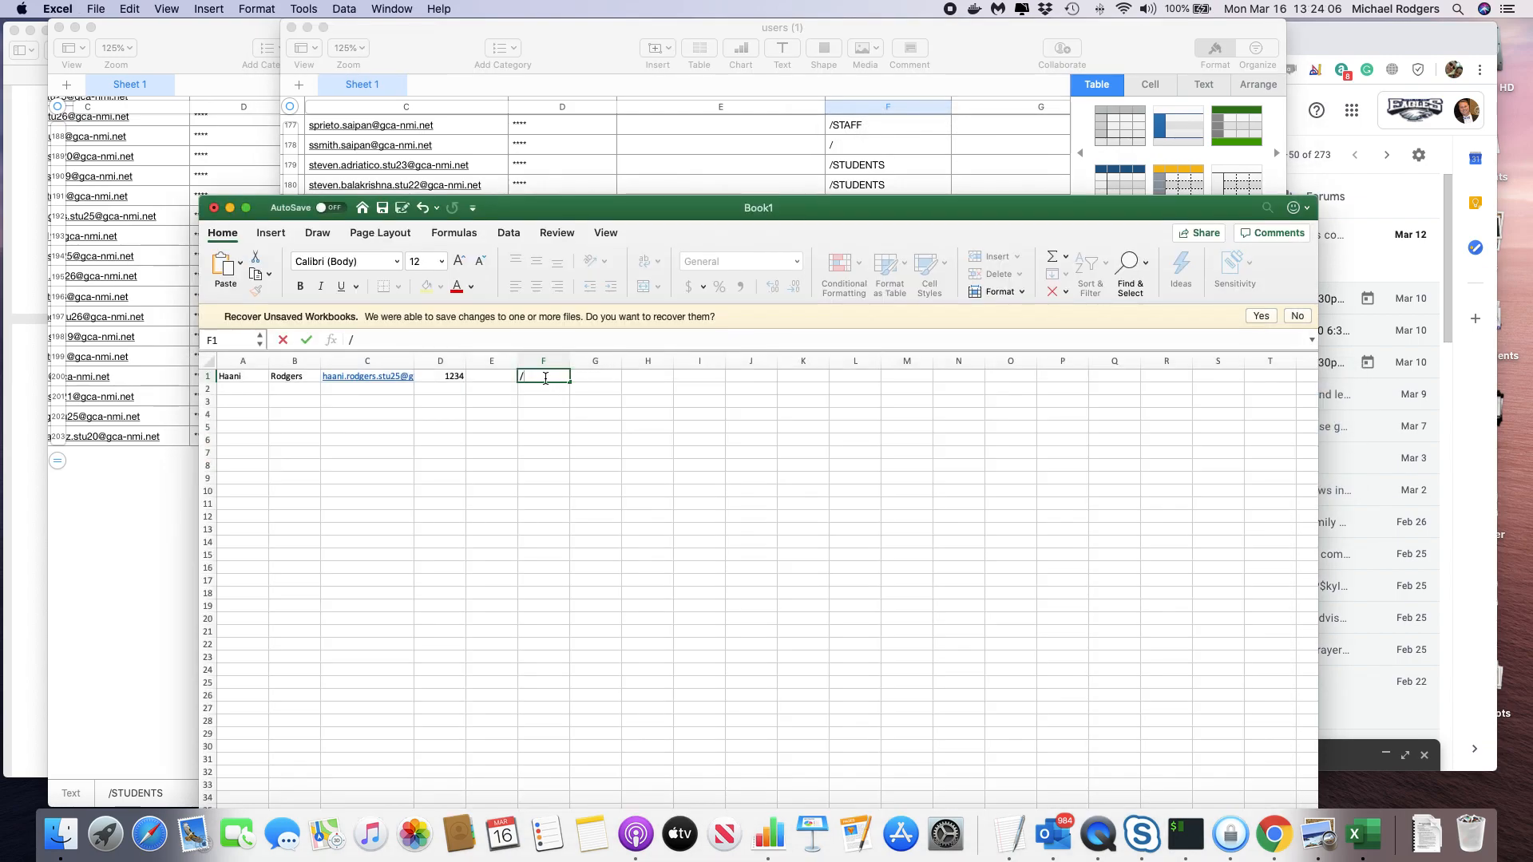
key(super+v)
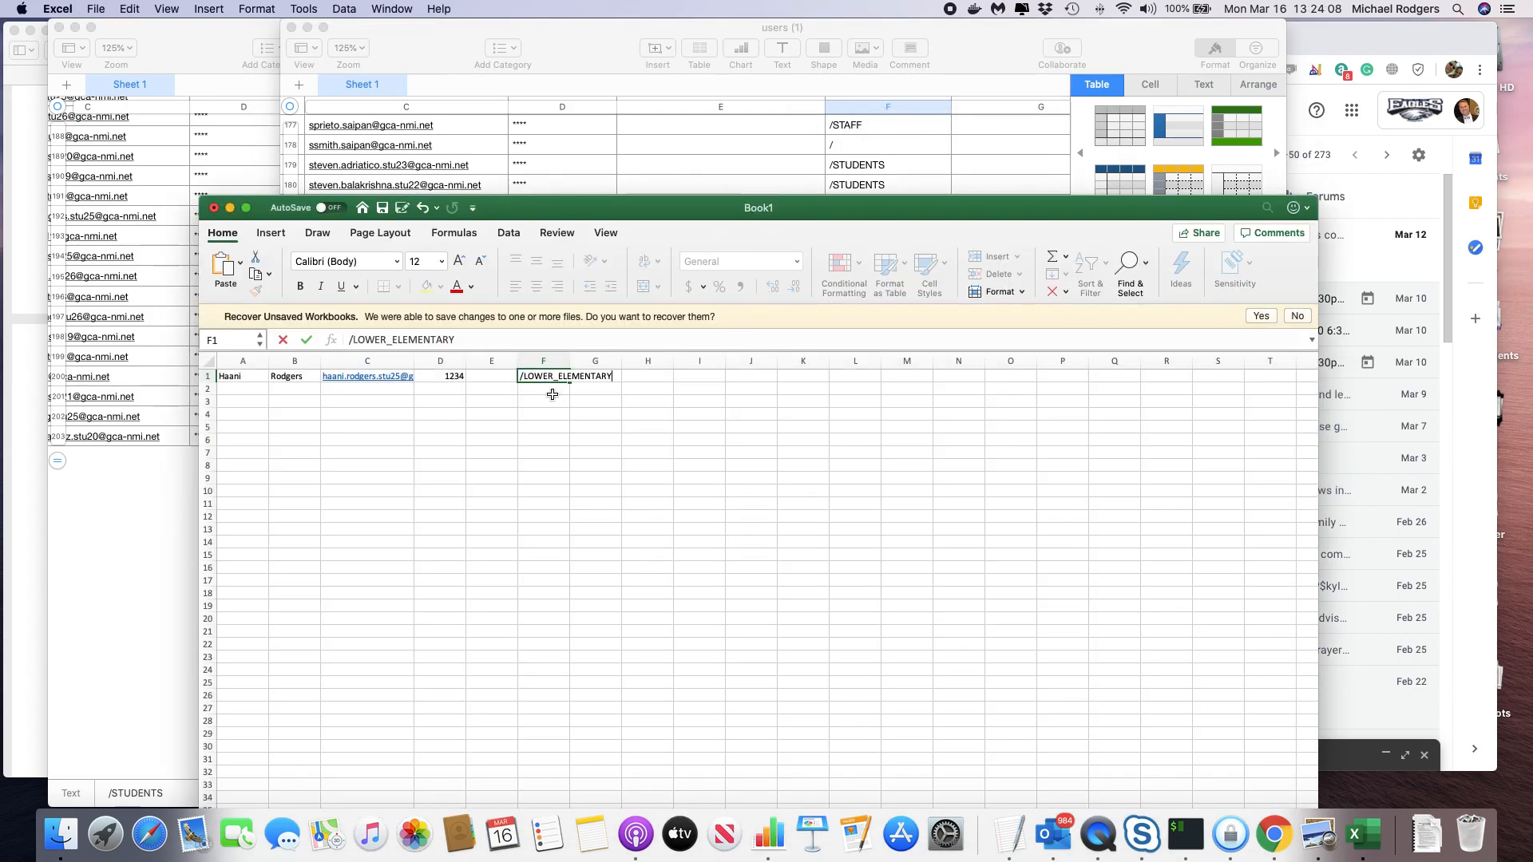
click(570, 364)
double_click(571, 363)
click(557, 424)
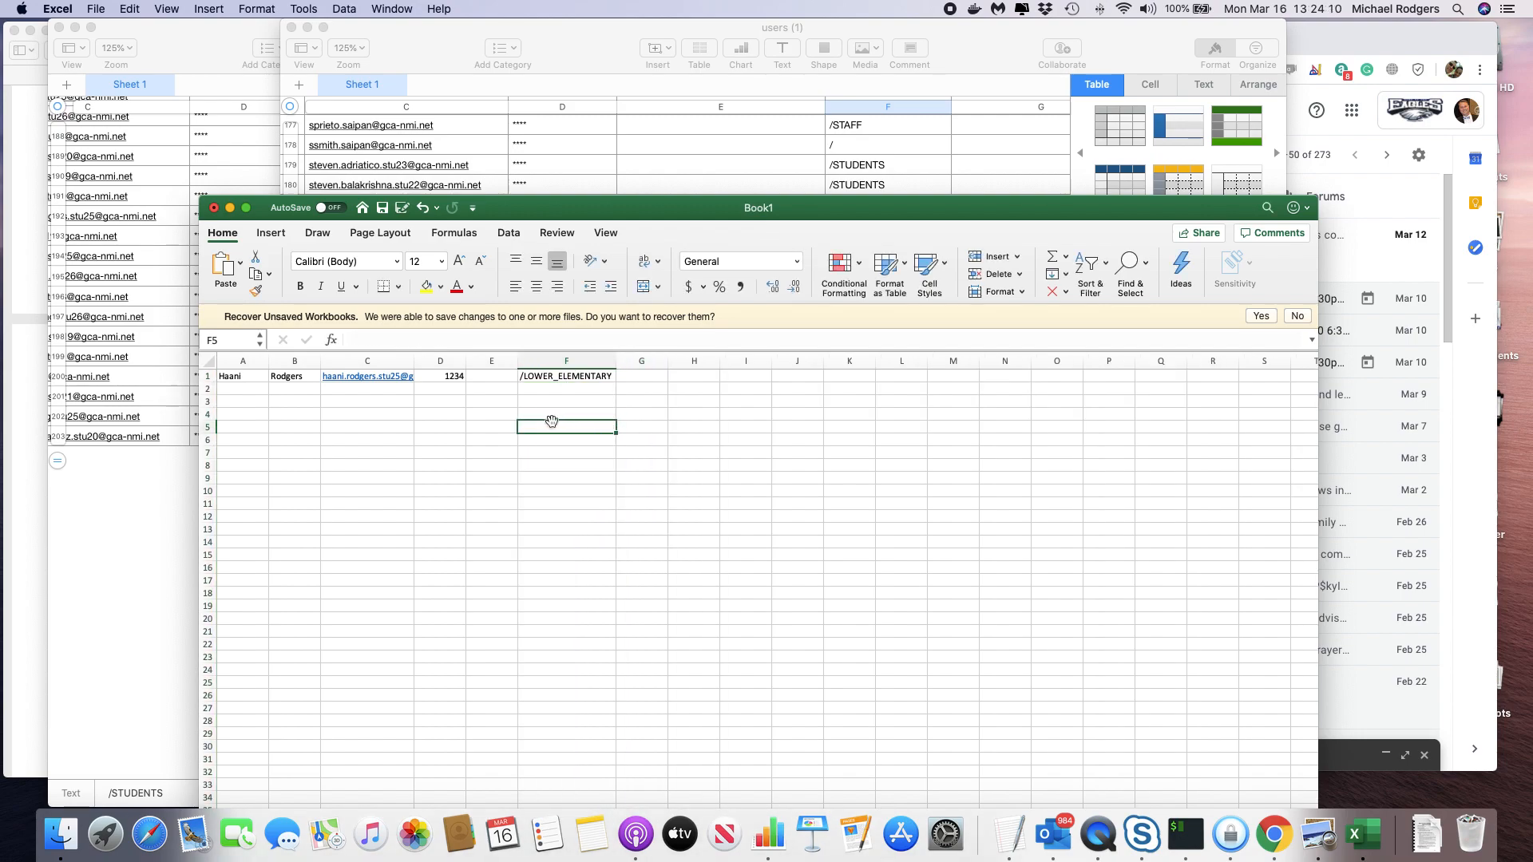
Autofit column C to show the full email and enter /STUDENTS in F2.
click(258, 388)
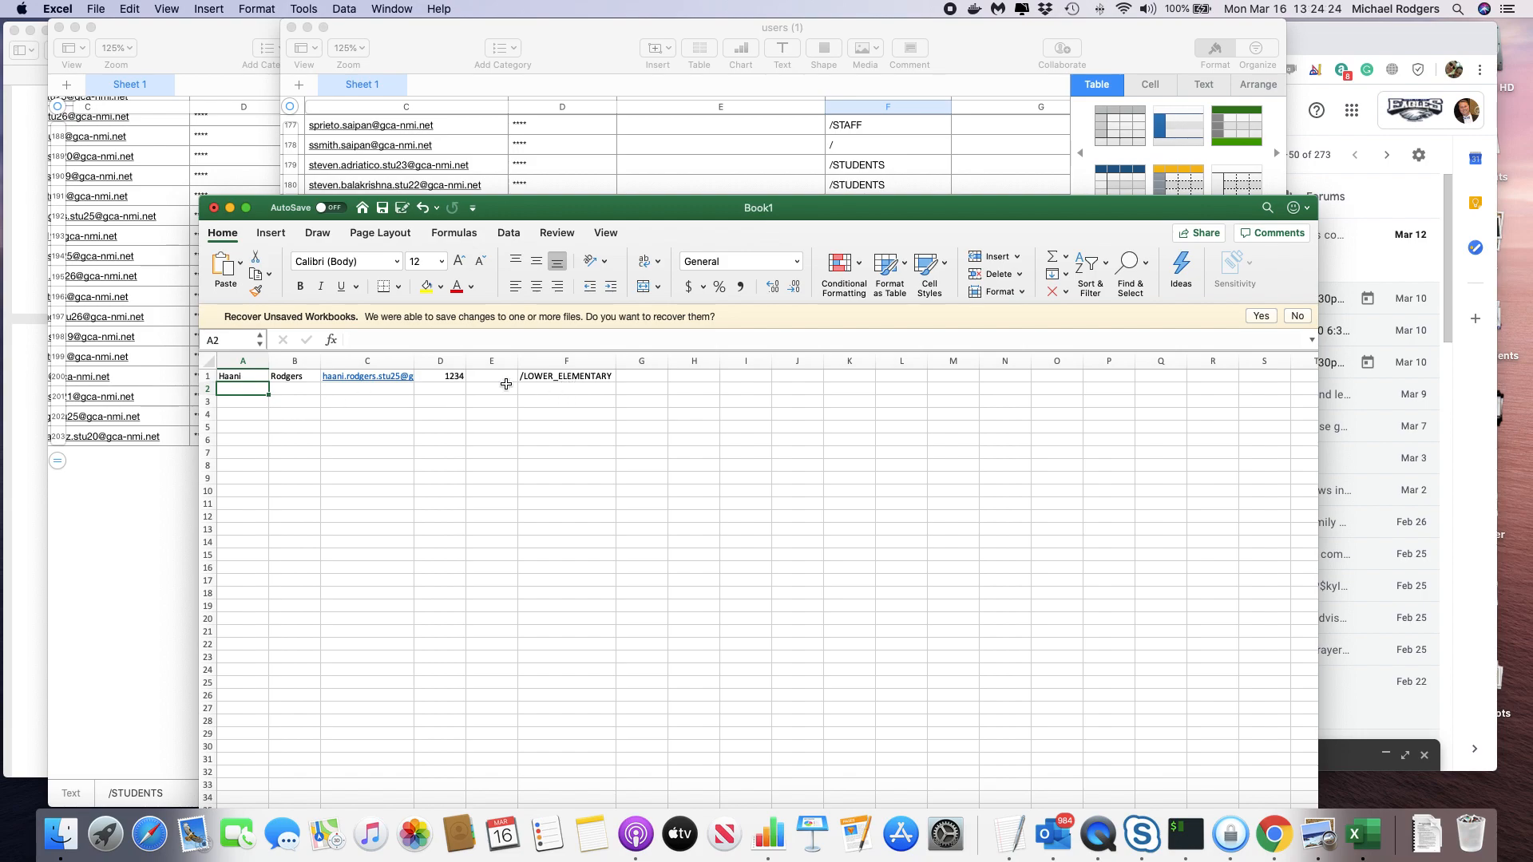
double_click(413, 361)
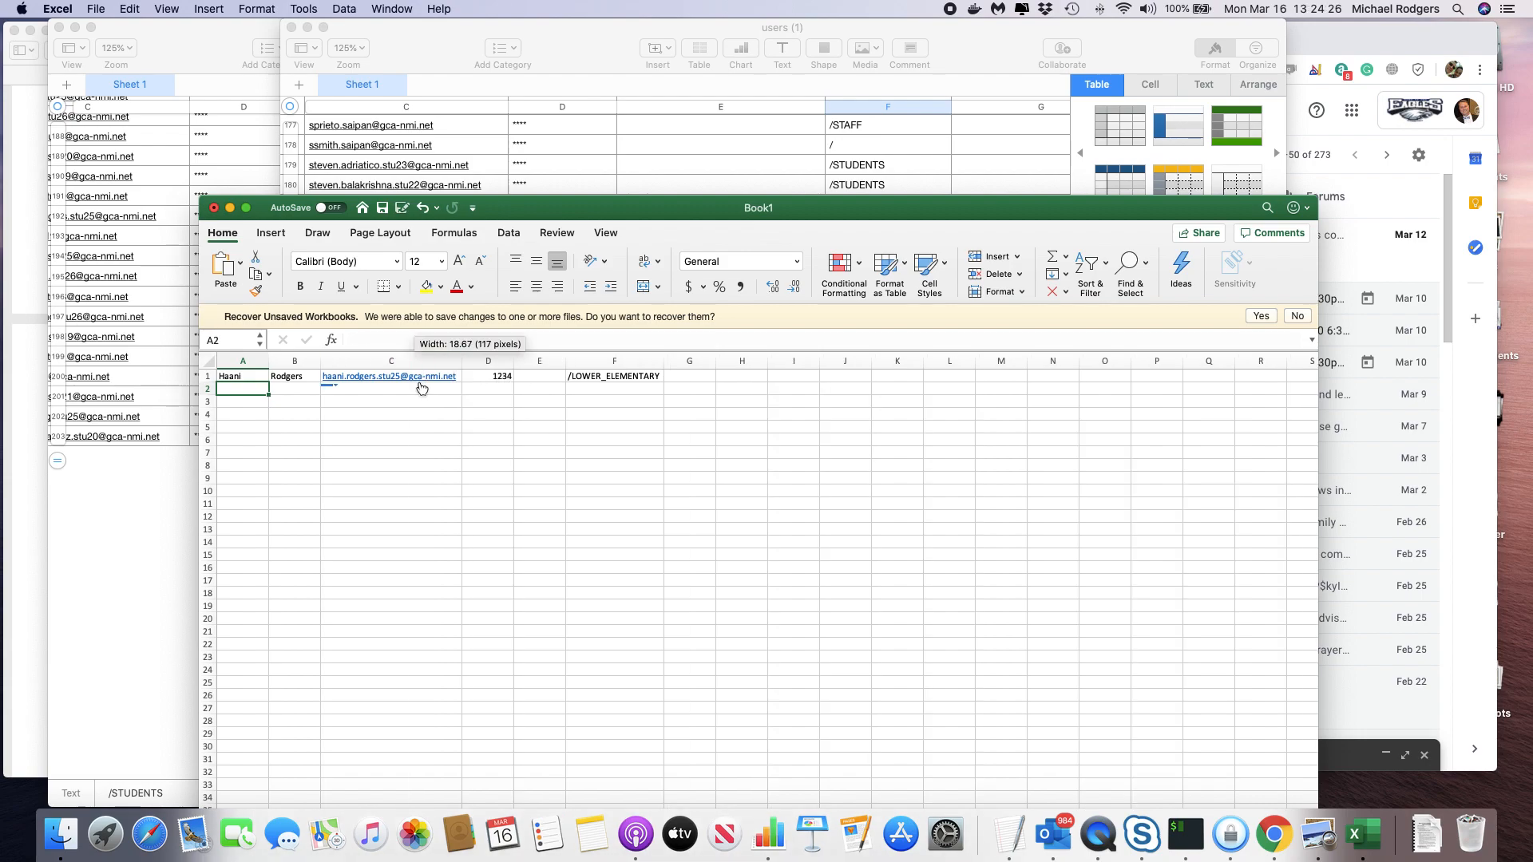
click(607, 388)
text(/)
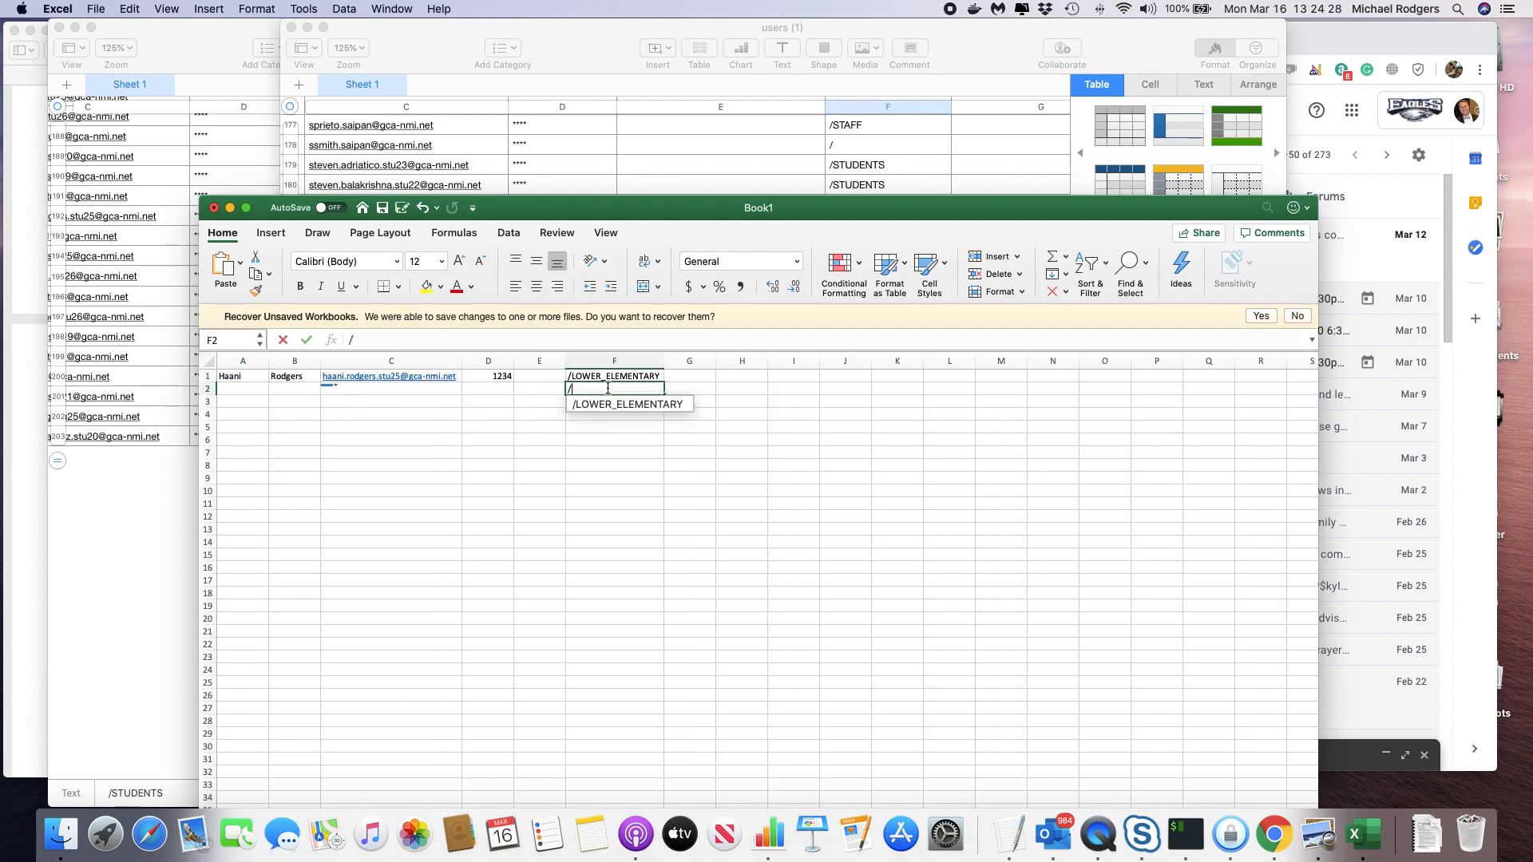
text(STUDENTS)
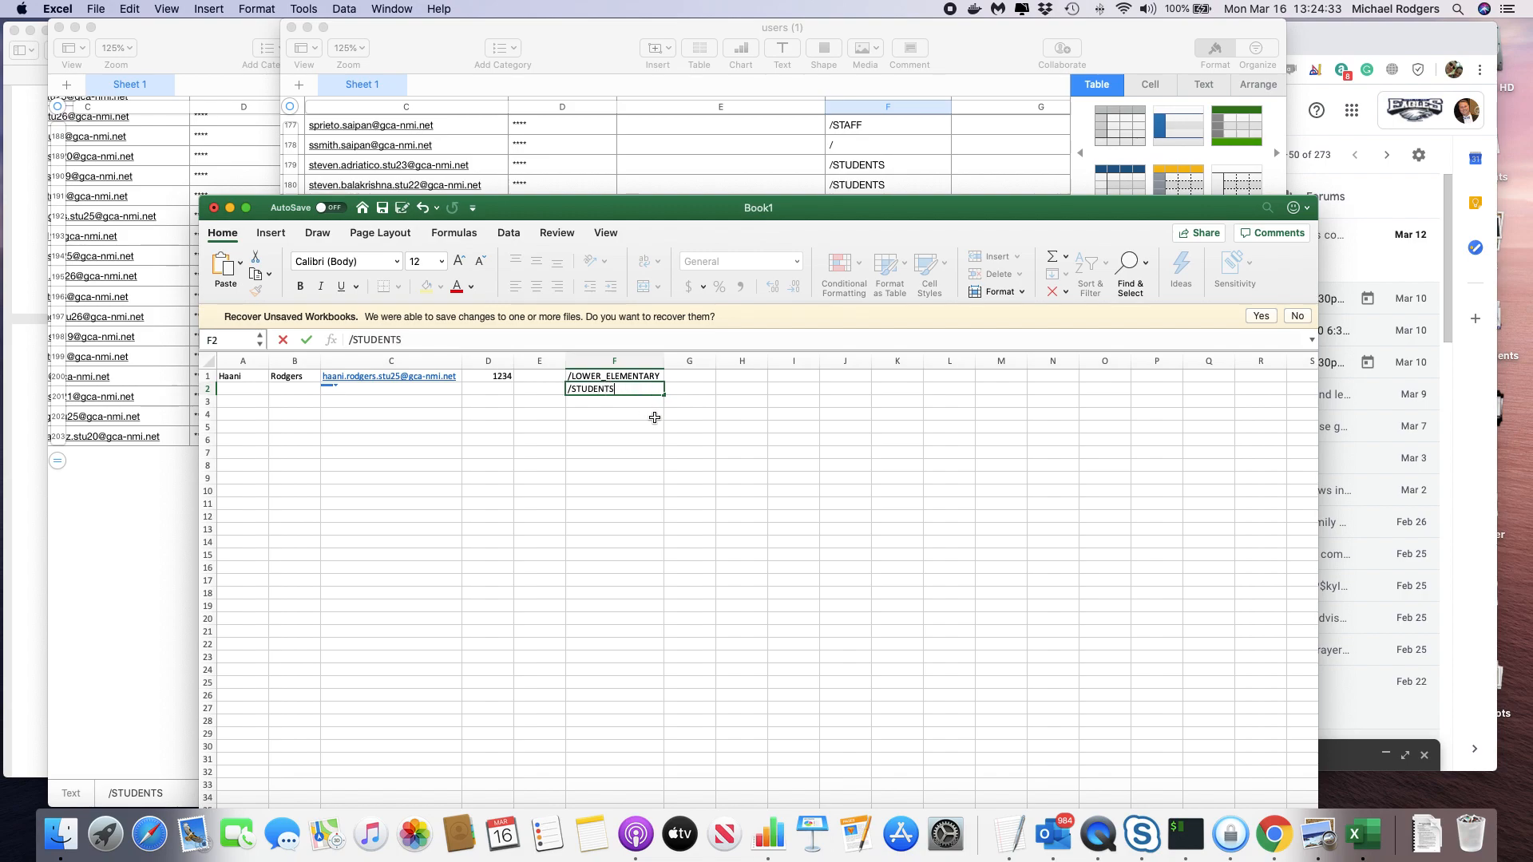
click(648, 415)
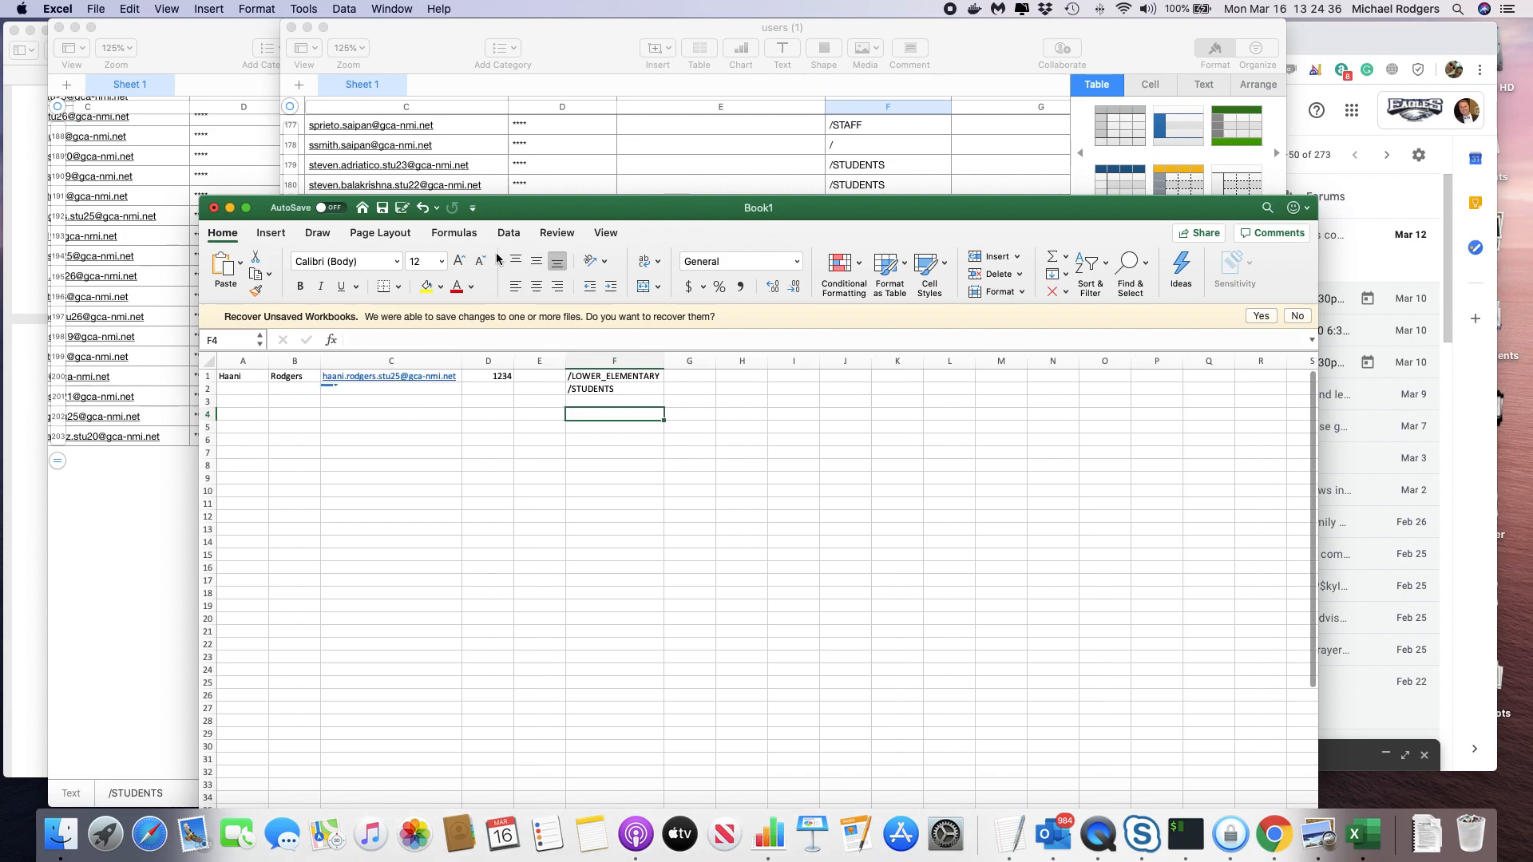
drag(539, 217, 534, 185)
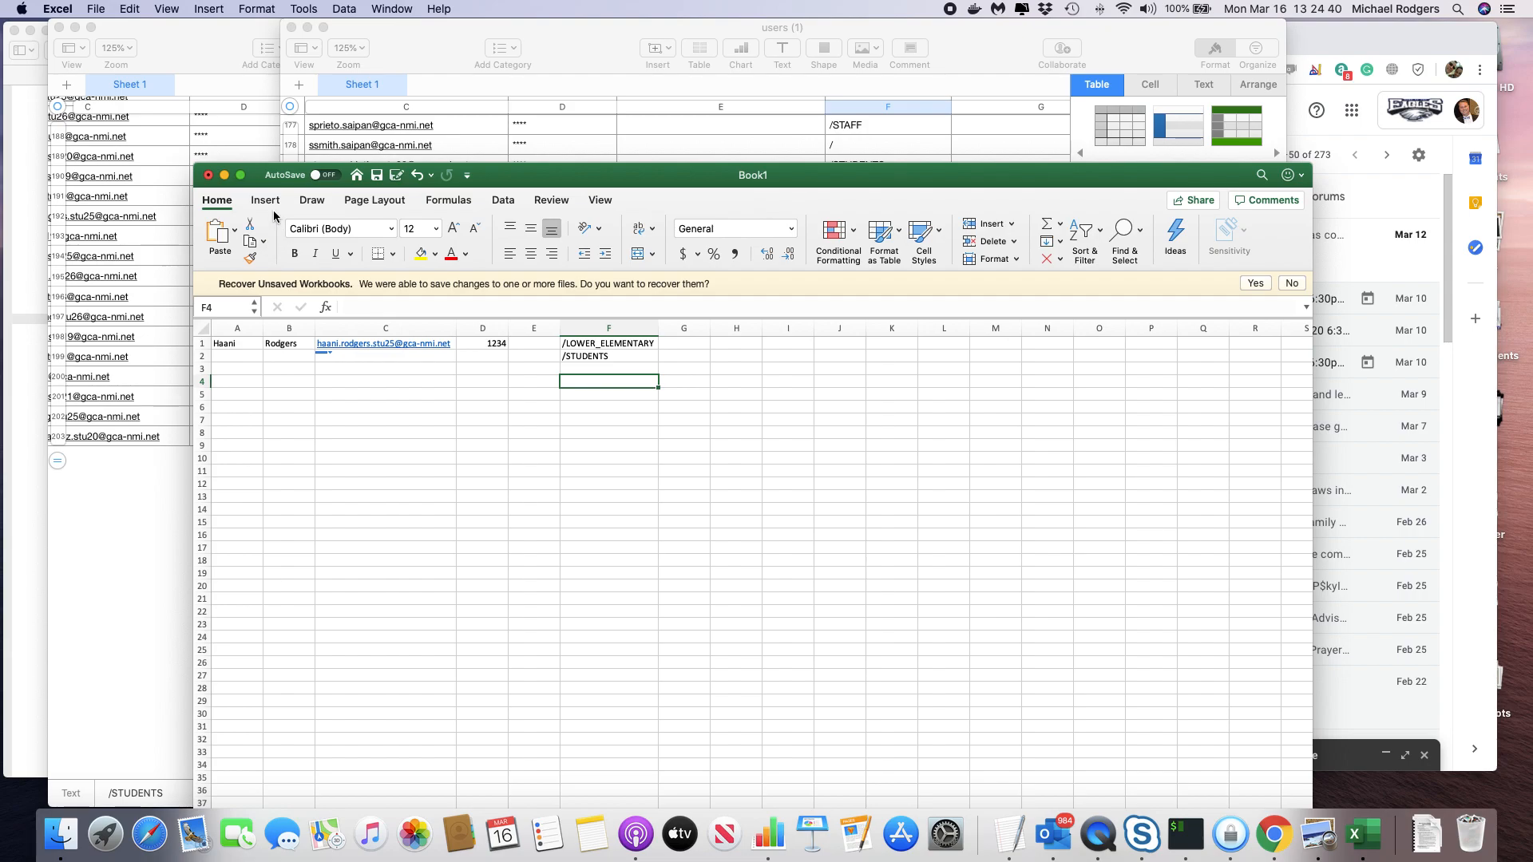
Save the workbook as CSV UTF-8 file user_grade.csv, then switch to QuickTime Player.
click(124, 9)
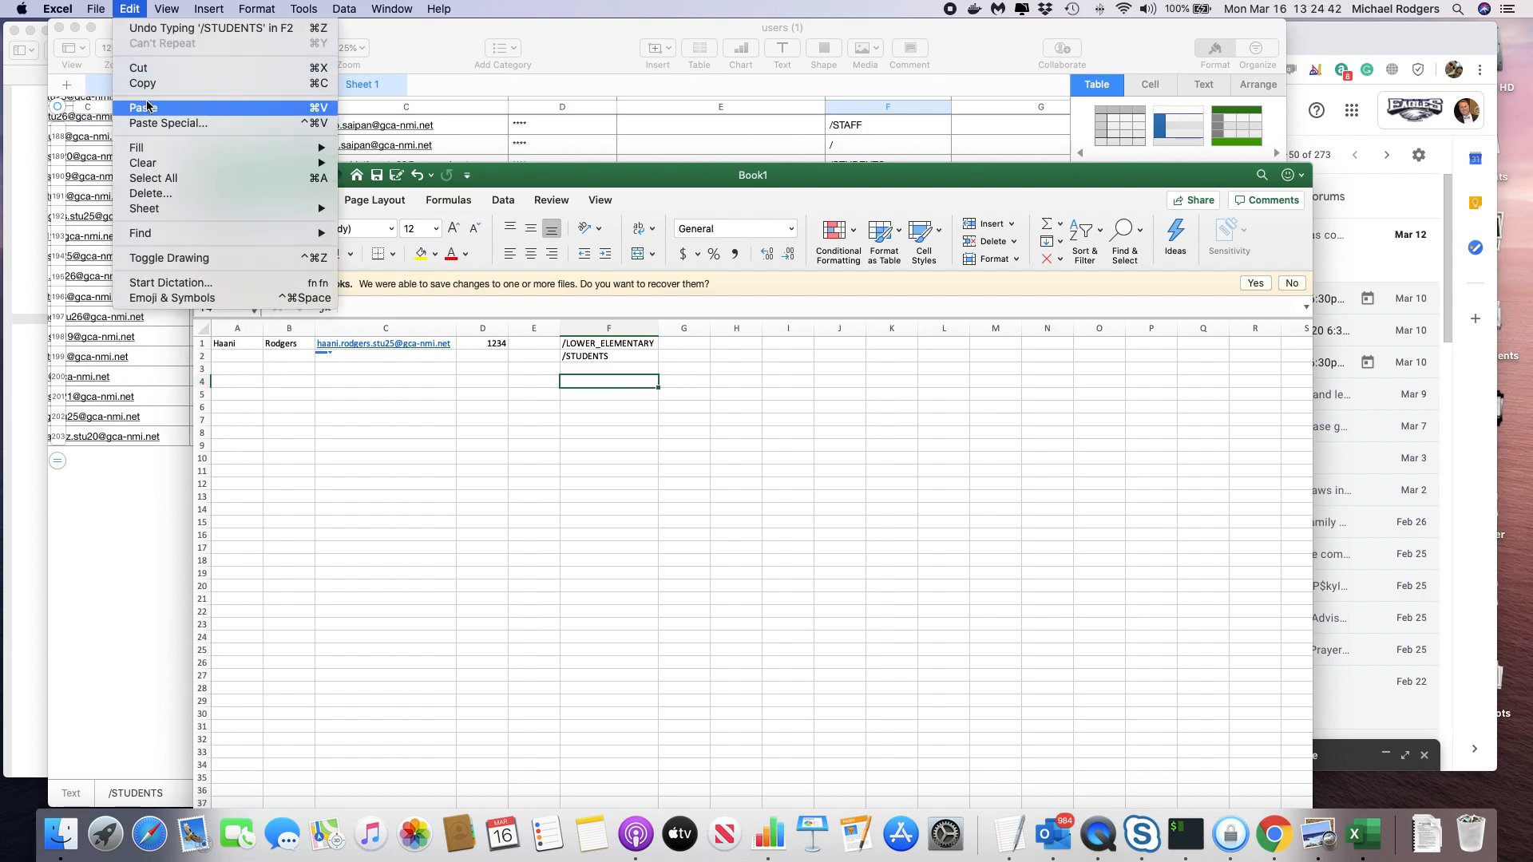
mouse_move(96, 8)
click(123, 130)
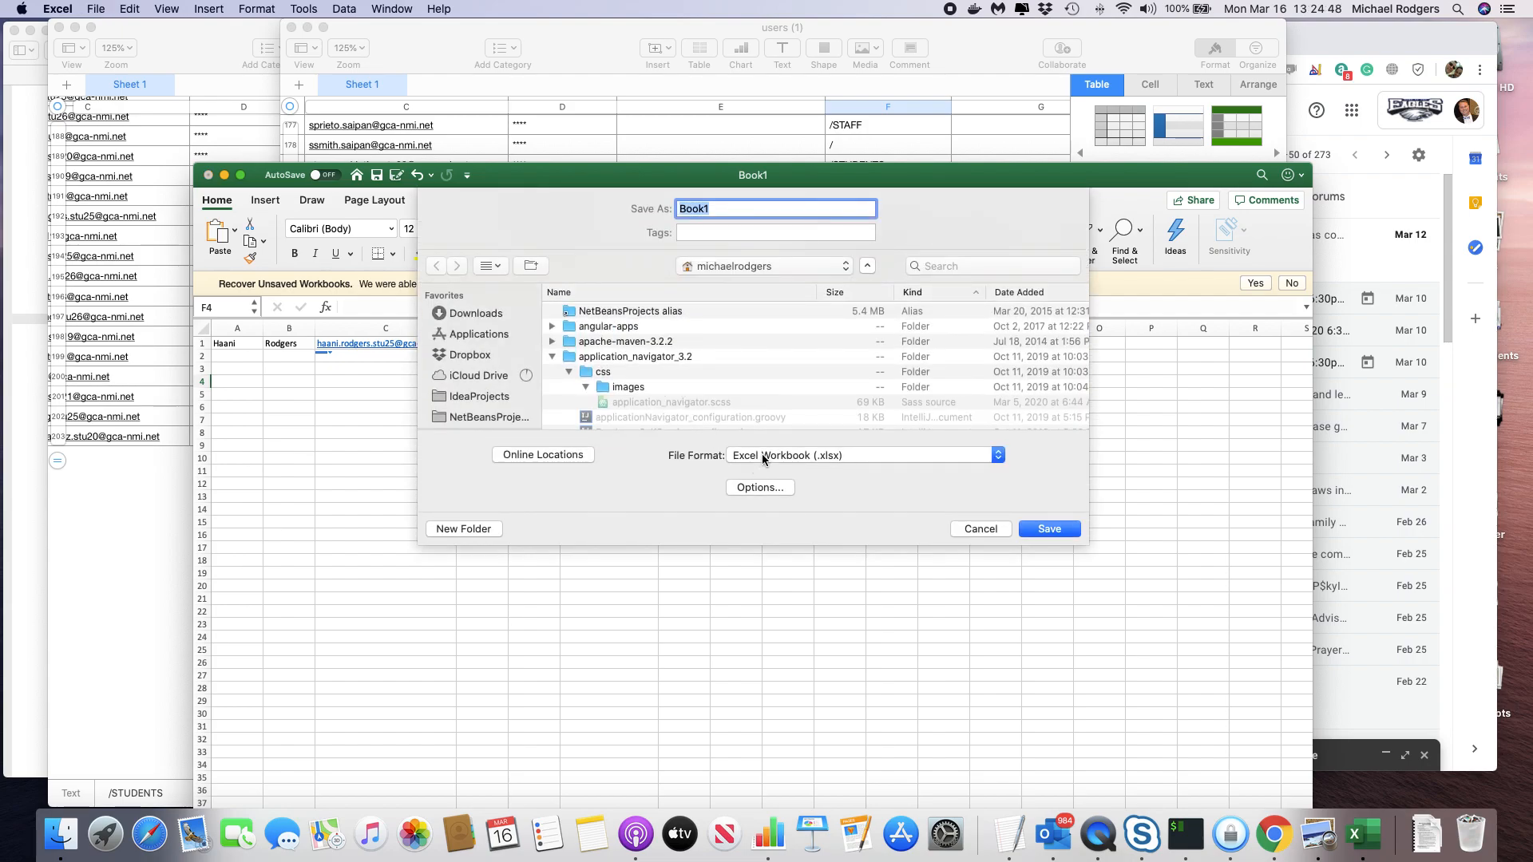
click(763, 459)
click(799, 511)
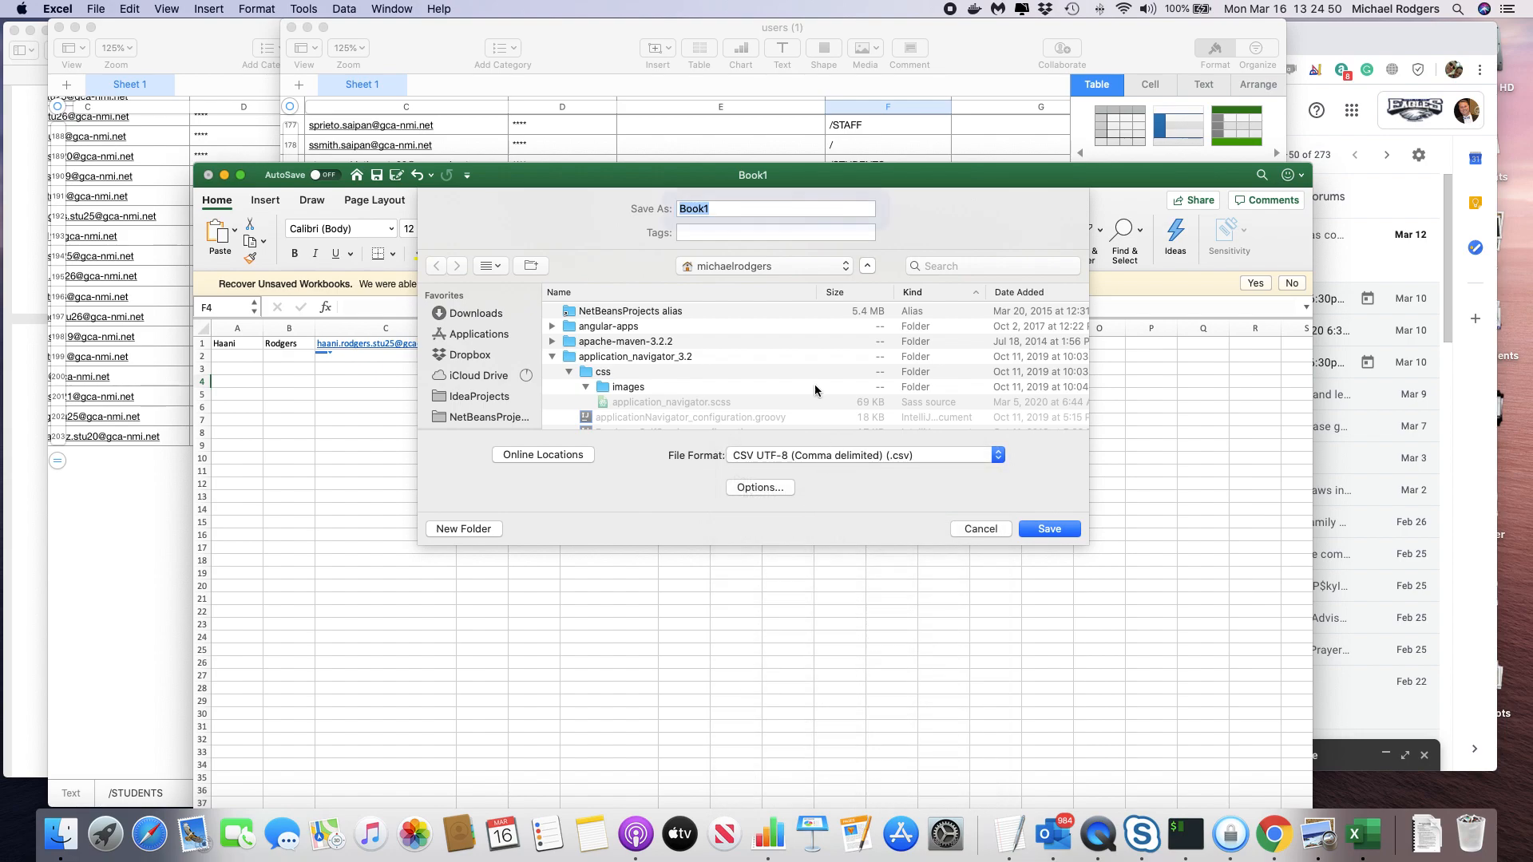
text(user_grade)
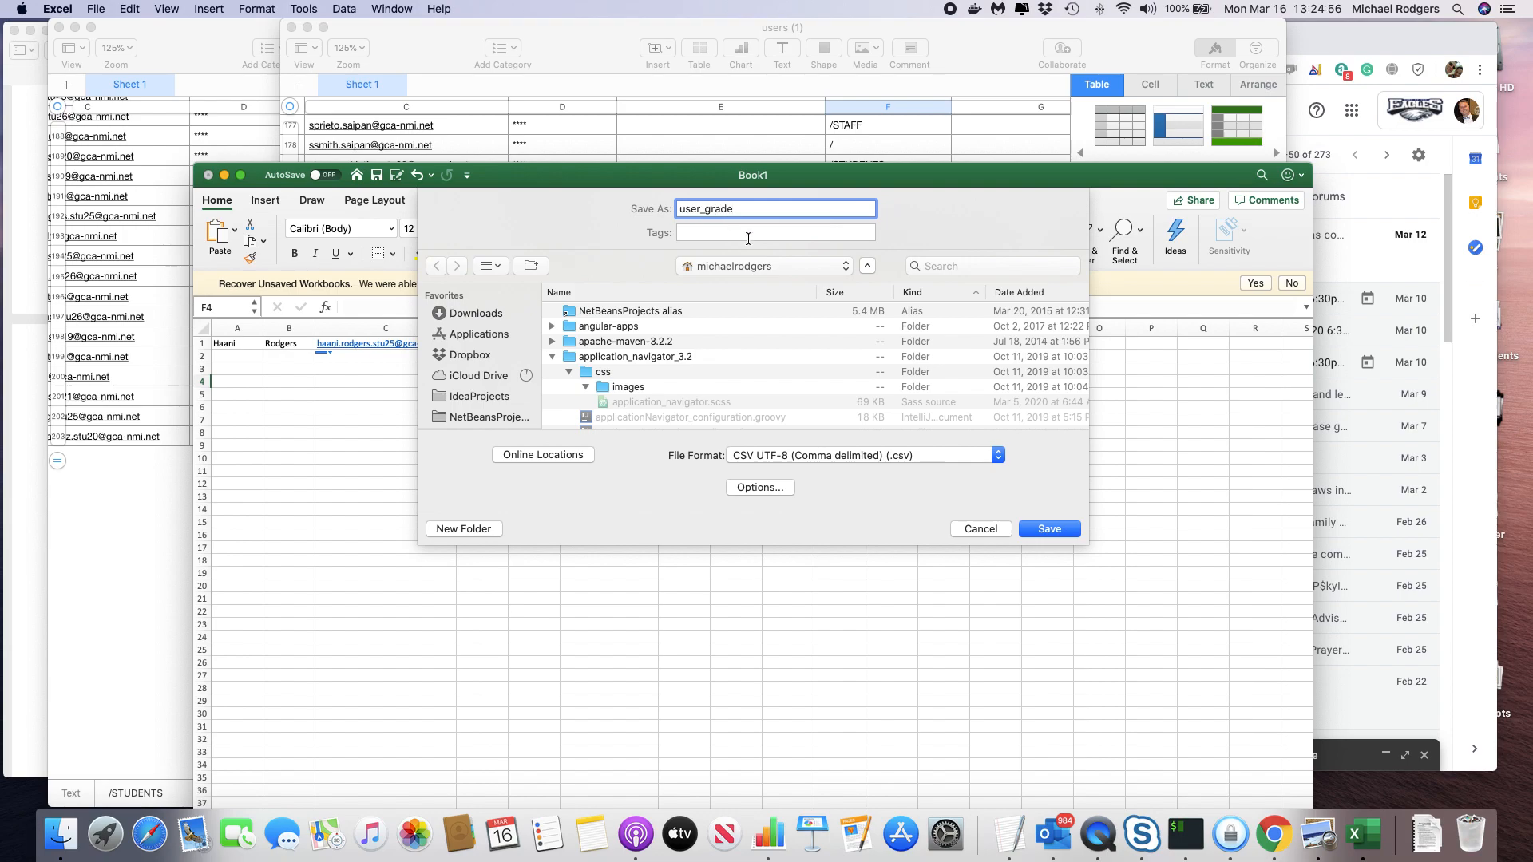
click(1051, 530)
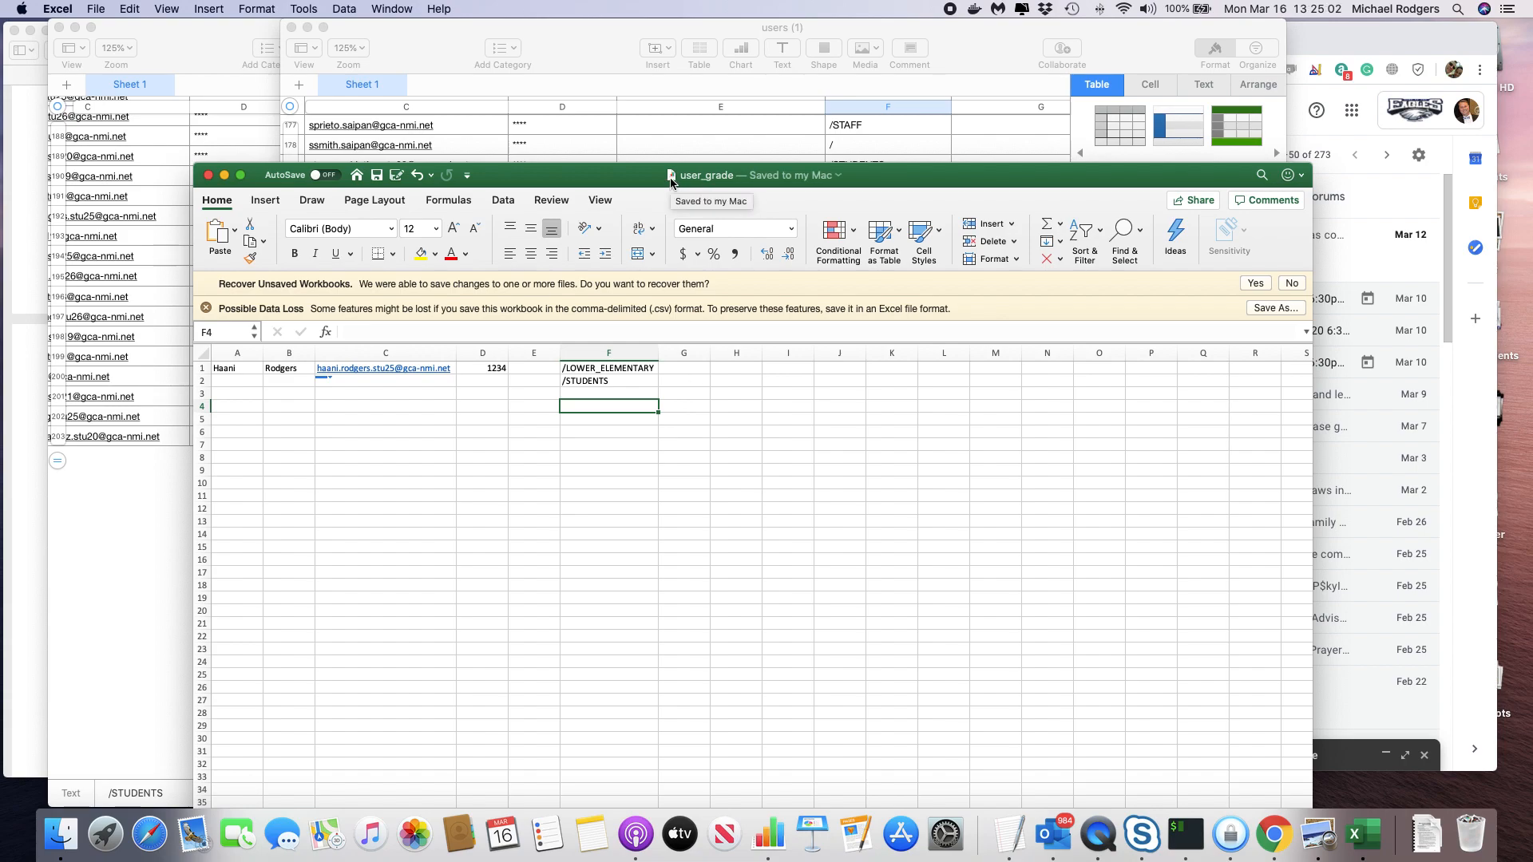
drag(671, 181, 661, 121)
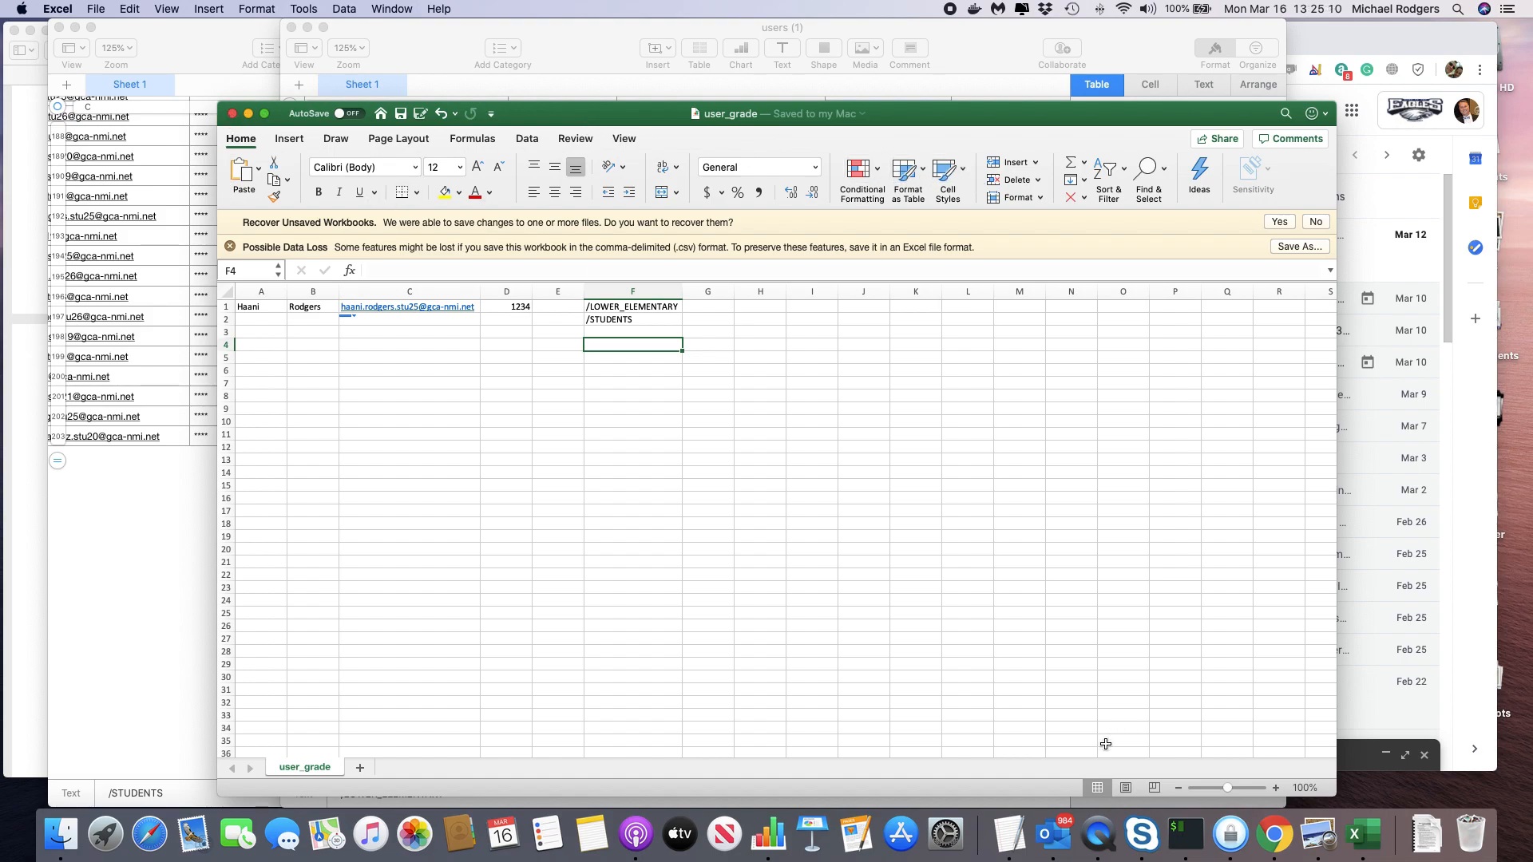
click(1099, 835)
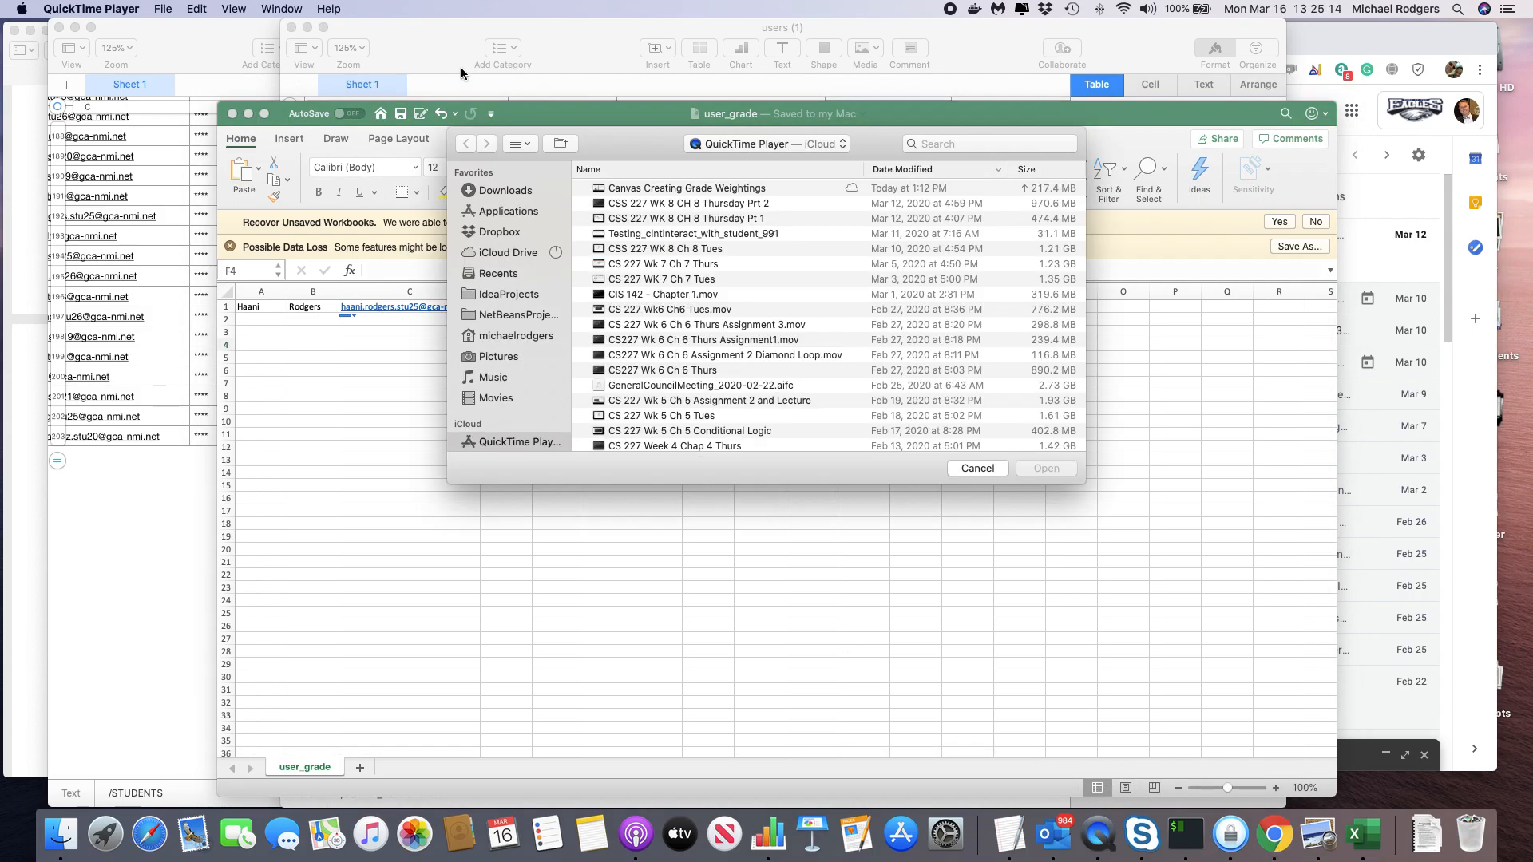